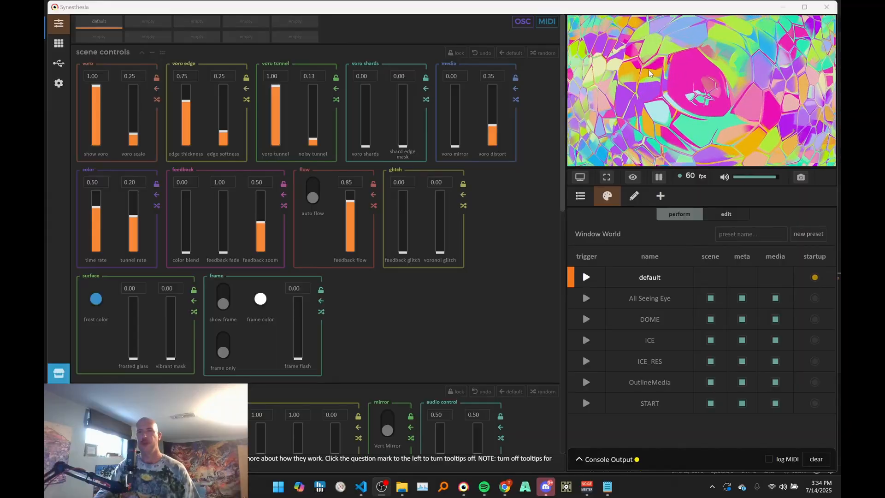
# - Enlarge the visual preview by widening its pane and giving it more height above the preset list
pyautogui.moveTo(563, 89); pyautogui.dragTo(484, 91)
pyautogui.moveTo(538, 170); pyautogui.dragTo(537, 205)
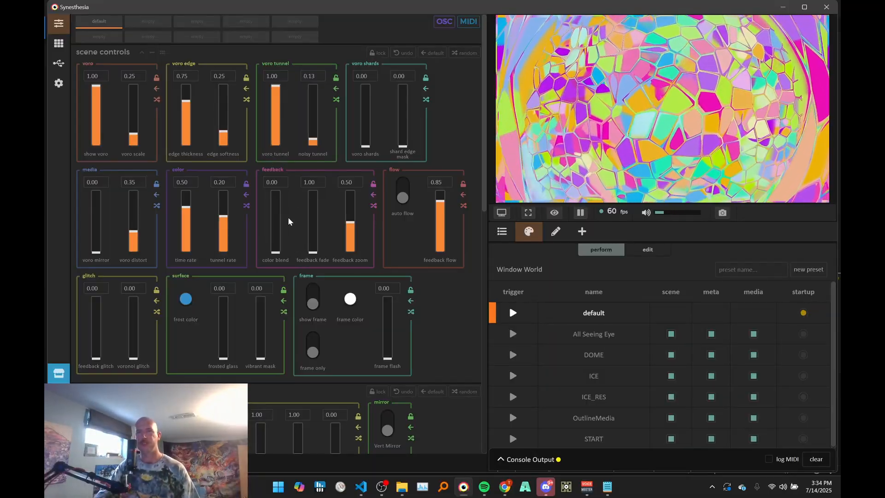
# - Load the clip of the woman's face framed by dark, colourful feathers from the media library into the scene
pyautogui.scroll(-4, 288, 216)
pyautogui.scroll(-7, 275, 182)
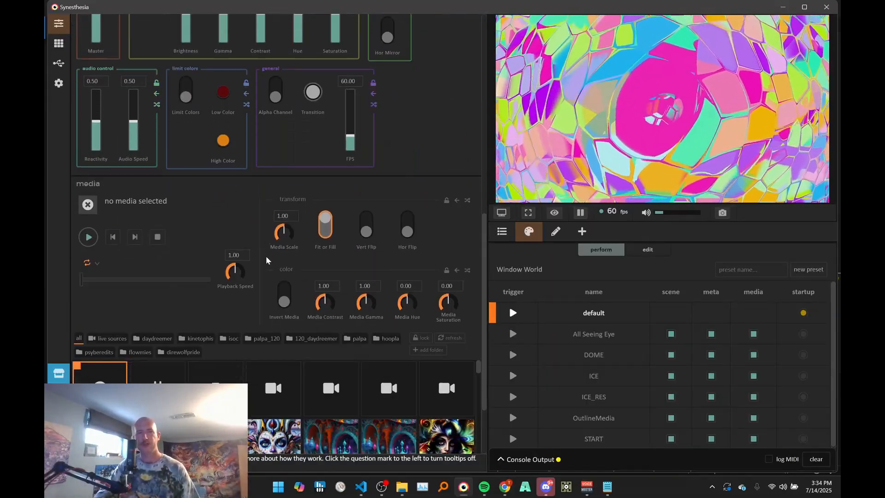
pyautogui.click(258, 347)
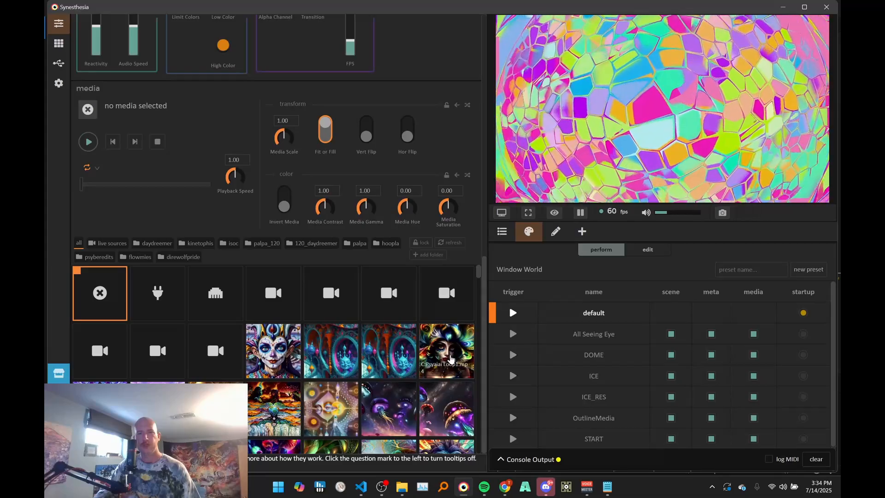
pyautogui.click(451, 341)
# - Set voro tunnel and noisy tunnel to 0.00, and hide the Voronoi pattern by setting show voro to 0.00
pyautogui.scroll(11, 336, 156)
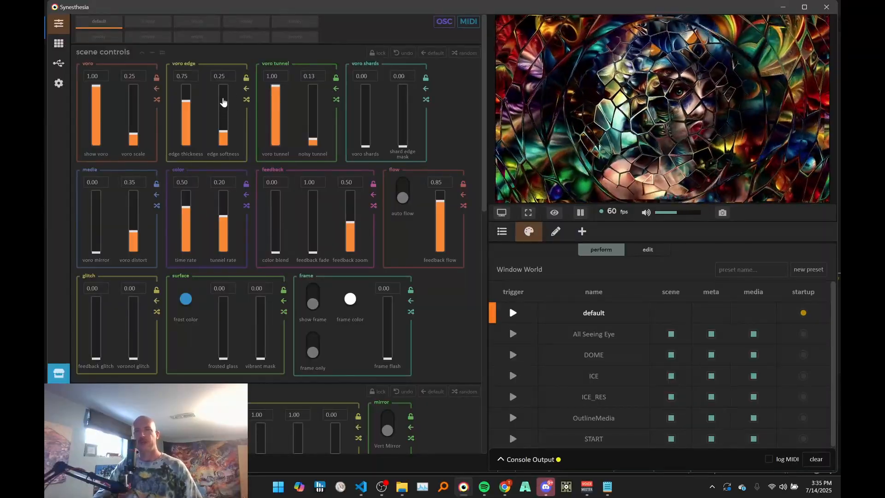
pyautogui.moveTo(277, 96); pyautogui.dragTo(274, 173)
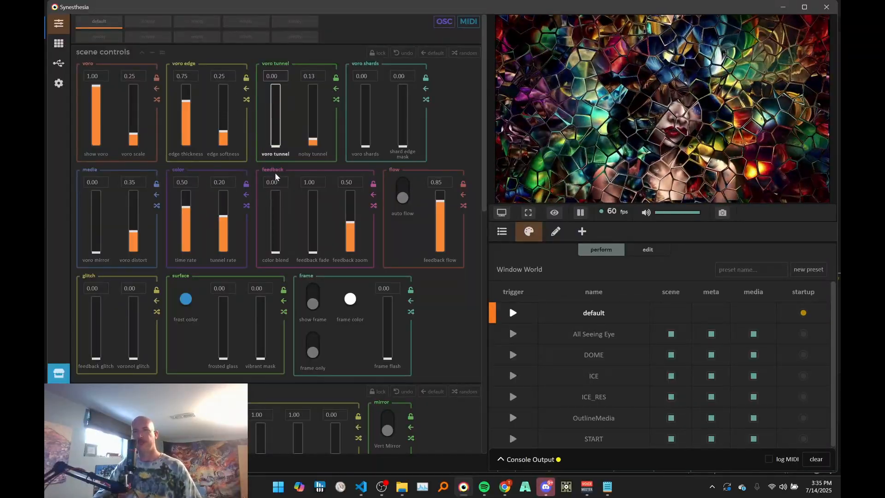
pyautogui.moveTo(313, 139); pyautogui.dragTo(319, 158)
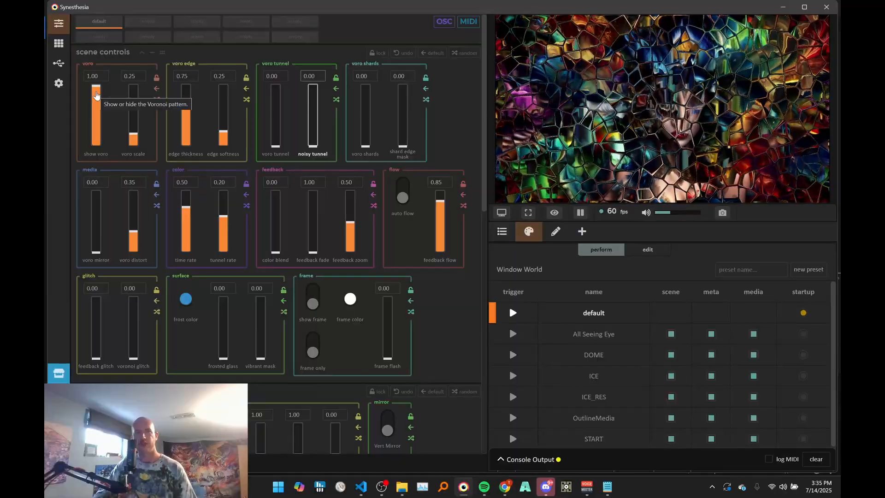
pyautogui.moveTo(95, 95); pyautogui.dragTo(95, 221)
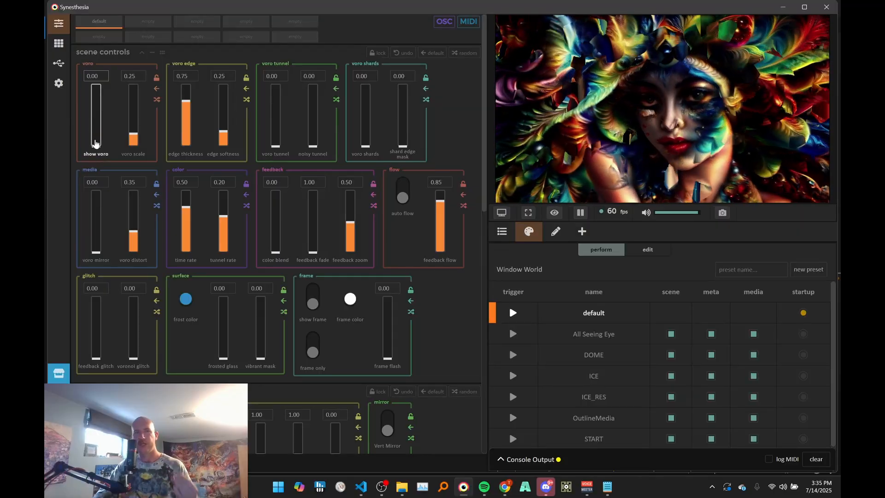
# - Compare feedback fade at 0.00 and 1.00, and leave it set to 0.00
pyautogui.moveTo(313, 251); pyautogui.dragTo(331, 113)
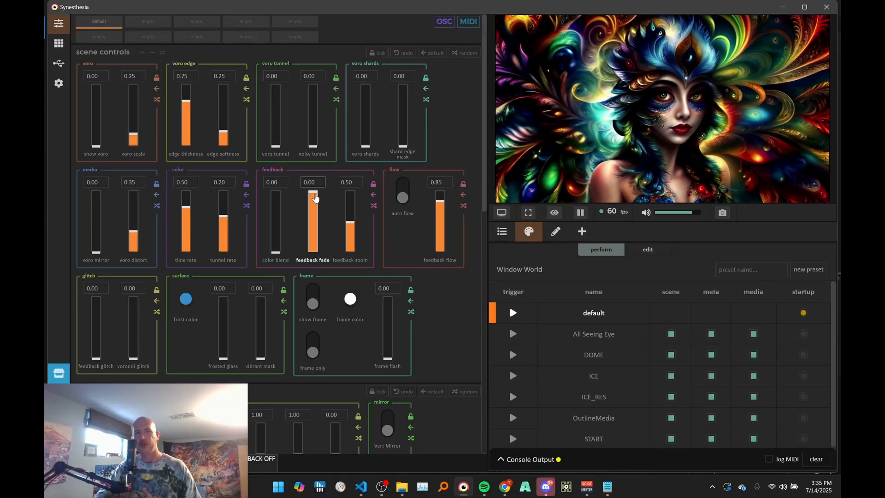
pyautogui.moveTo(315, 198); pyautogui.dragTo(322, 286)
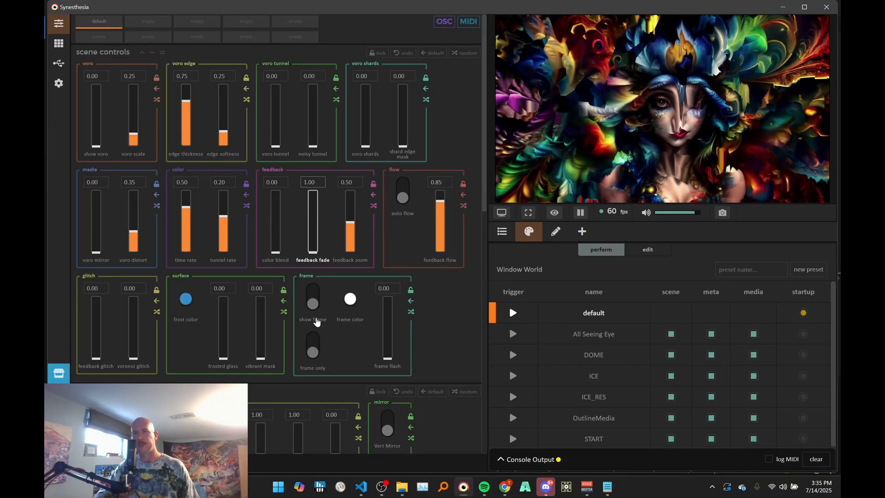
pyautogui.moveTo(316, 321); pyautogui.dragTo(343, 241)
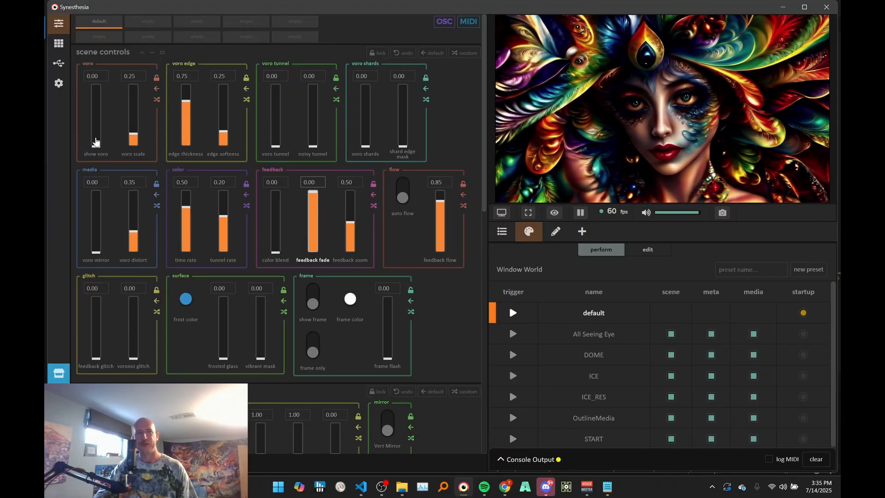
# - Set show voro to 1.00, try voro scale at 1.00 and 0.05, and leave the scale at 0.15
pyautogui.moveTo(96, 142); pyautogui.dragTo(96, 85)
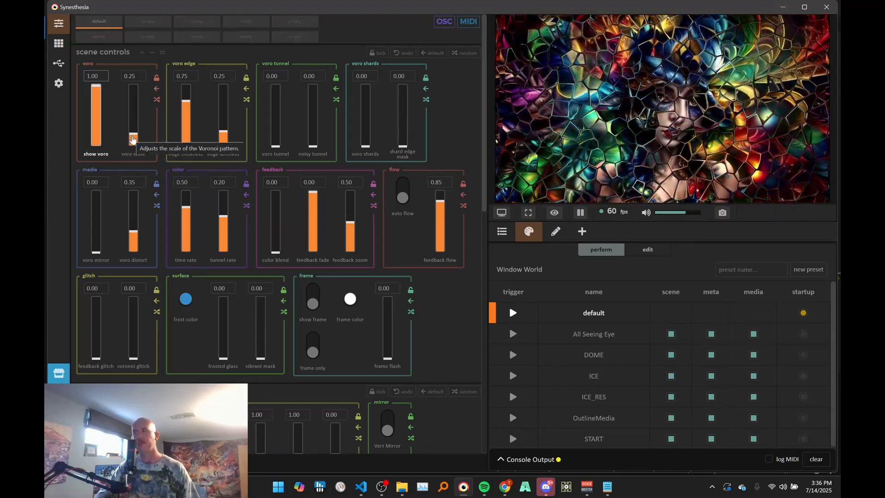
pyautogui.moveTo(133, 139); pyautogui.dragTo(140, 82)
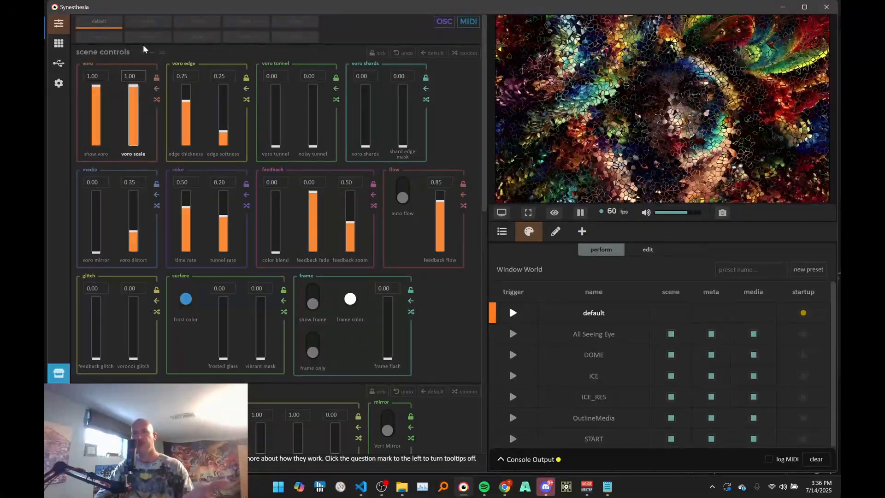
pyautogui.moveTo(134, 86); pyautogui.dragTo(139, 127)
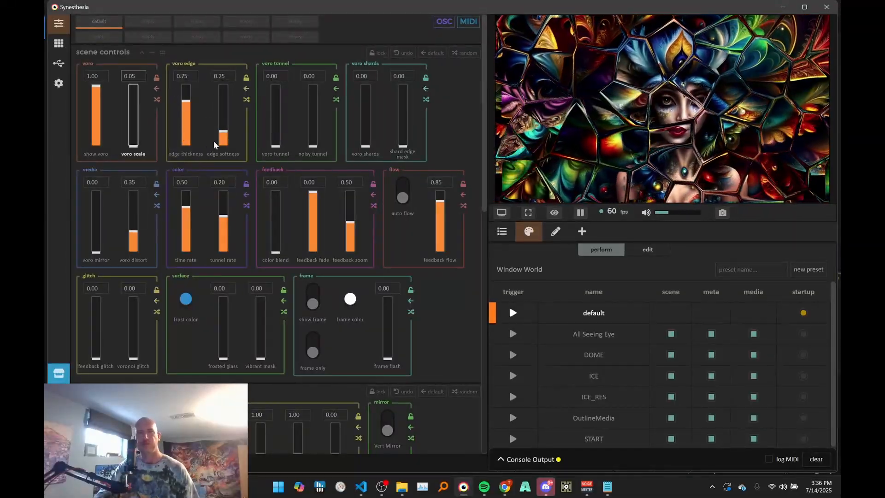
pyautogui.moveTo(143, 147)
pyautogui.mouseDown()
pyautogui.moveTo(133, 145)
pyautogui.moveTo(138, 137)
pyautogui.mouseUp()
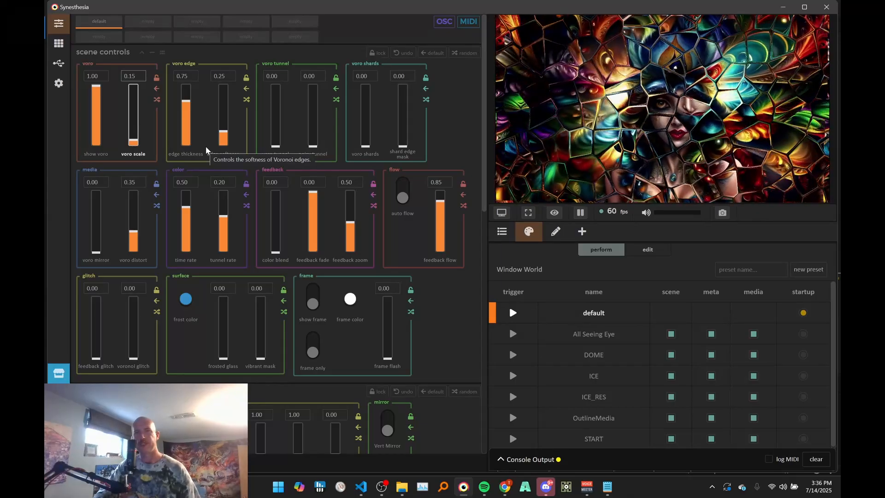
# - Test the Voronoi edge thickness at 0.00, 0.62 and 0.96
pyautogui.moveTo(185, 115); pyautogui.dragTo(181, 183)
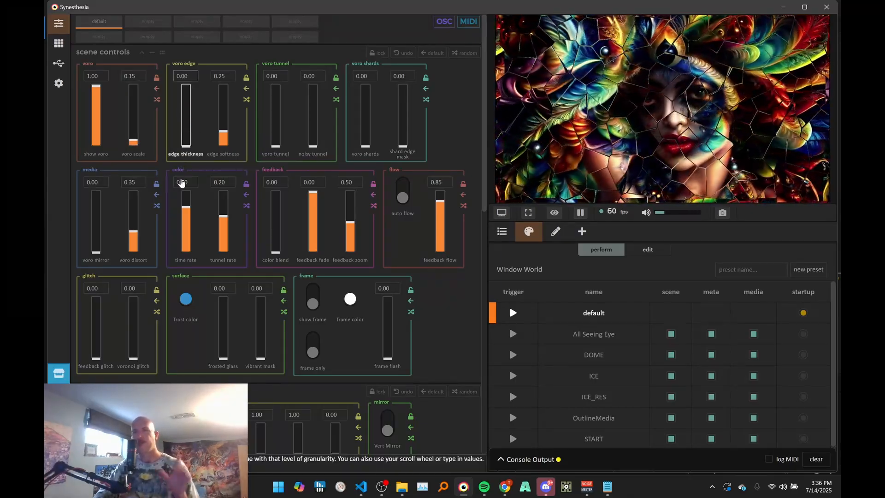
pyautogui.scroll(13, 189, 142)
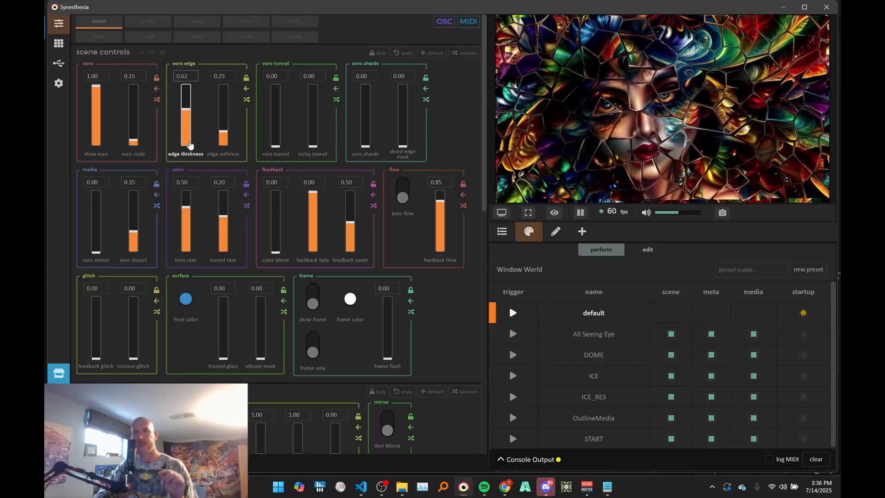
pyautogui.scroll(6, 190, 143)
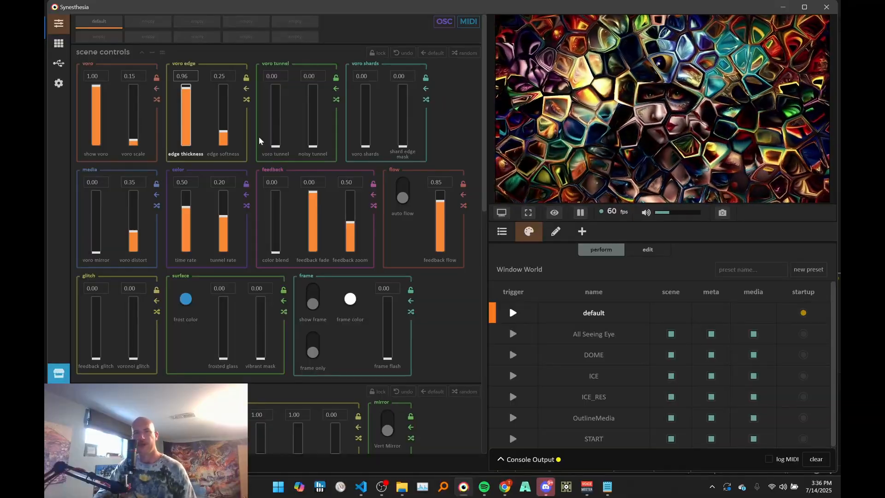
# - Try edge softness at 0.00 and 1.00, and settle on edge thickness 0.75 with edge softness 0.27
pyautogui.scroll(-5, 223, 137)
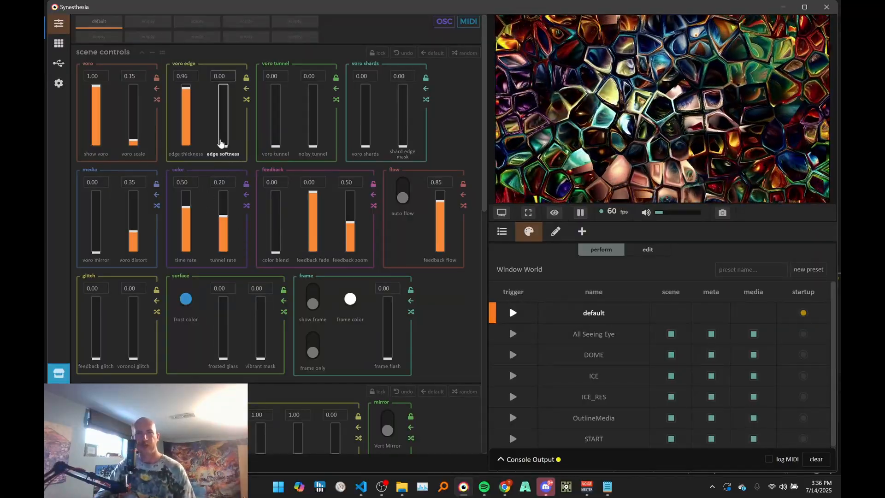
pyautogui.moveTo(223, 143); pyautogui.dragTo(237, 55)
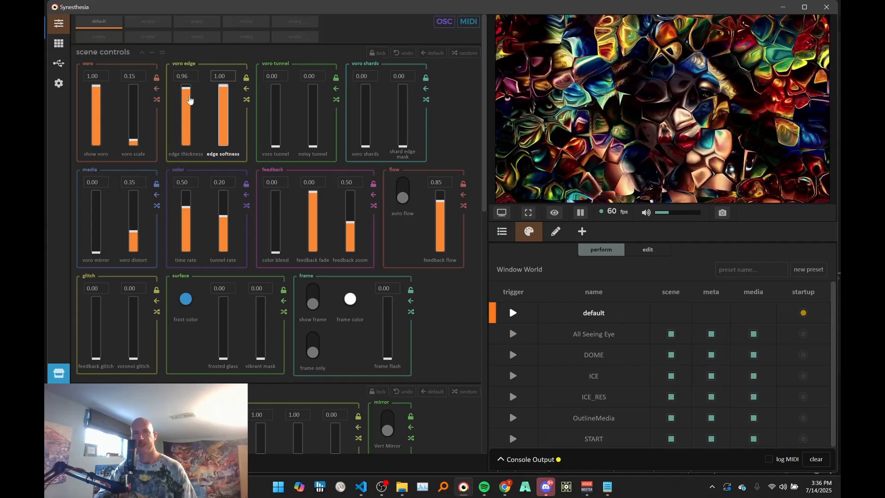
pyautogui.moveTo(186, 98); pyautogui.dragTo(227, 142)
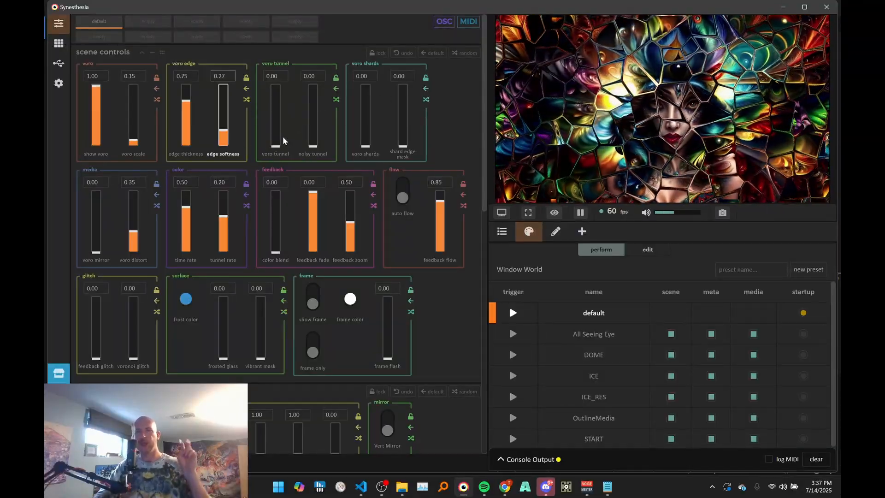
# - Set voro tunnel to 1.00 and increase voro scale to 1.00
pyautogui.moveTo(280, 139); pyautogui.dragTo(281, 123)
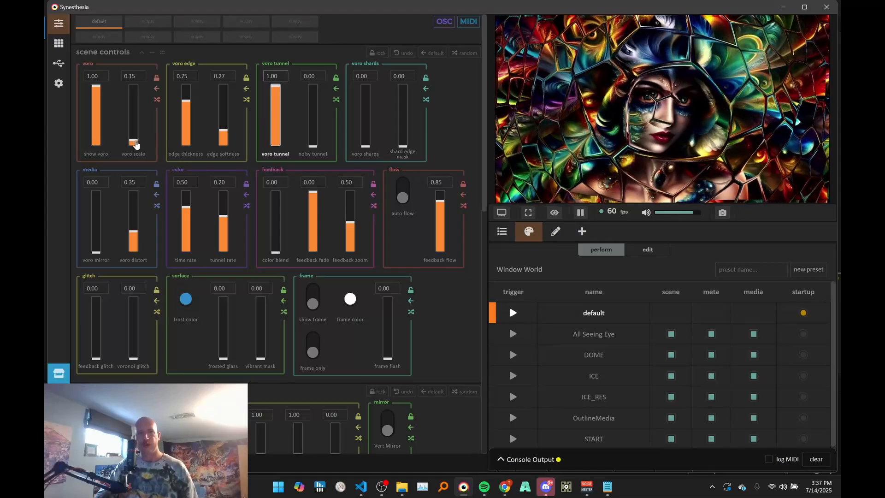
pyautogui.moveTo(134, 142); pyautogui.dragTo(137, 116)
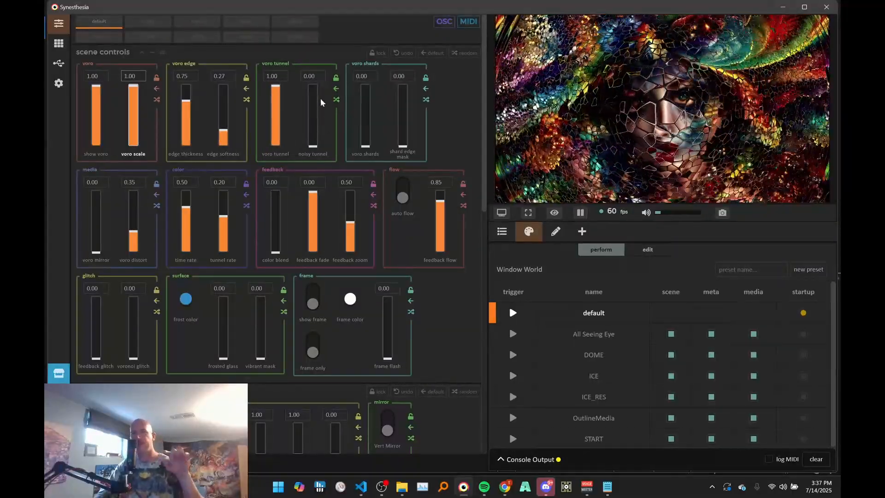
# - Vary the noisy tunnel amount through 0.24, 0.45 and 0.38, and leave it at 0.21
pyautogui.click(318, 124)
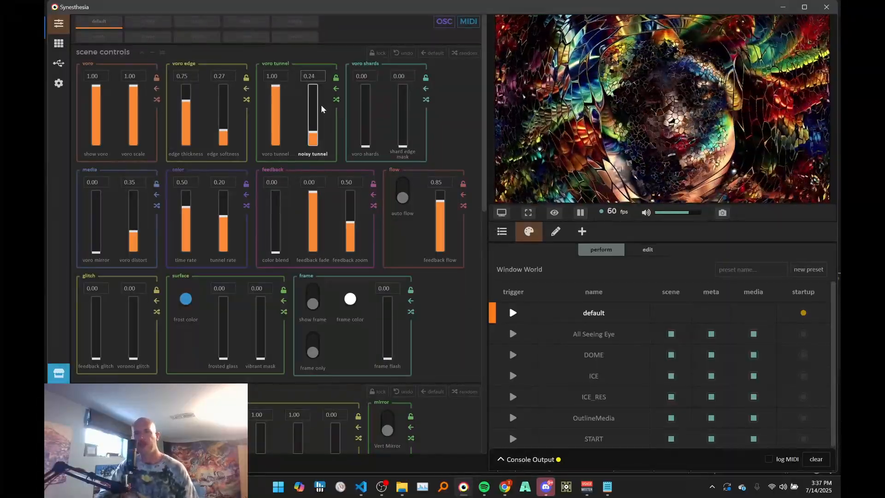
pyautogui.moveTo(321, 109); pyautogui.dragTo(317, 106)
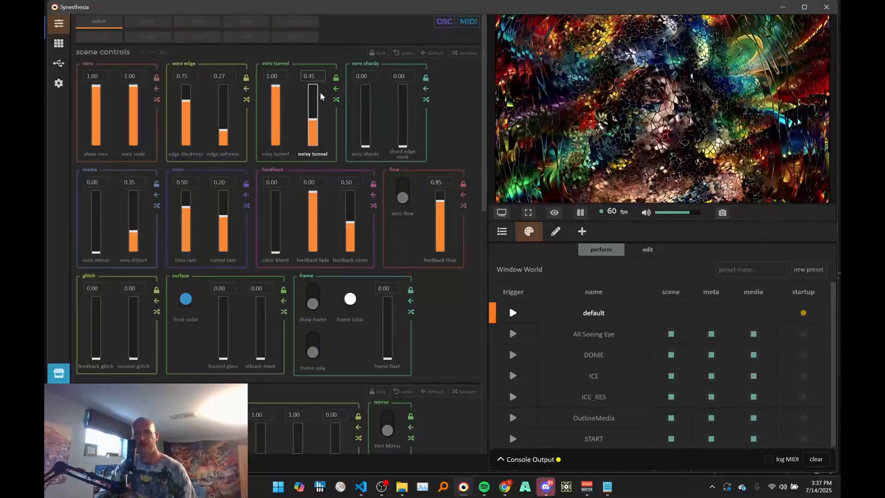
pyautogui.moveTo(321, 88); pyautogui.dragTo(321, 60)
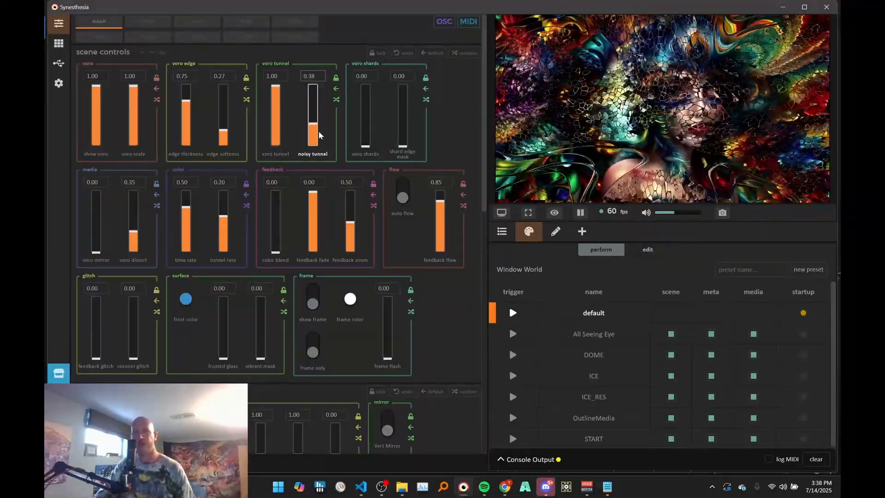
pyautogui.moveTo(320, 138); pyautogui.dragTo(319, 141)
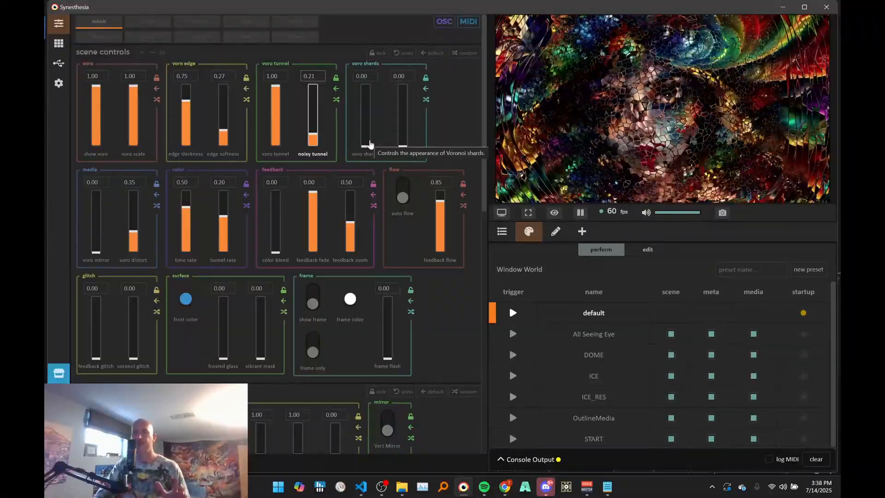
# - Raise voro shards to 1.00, try shard edge mask at 1.00, and set the mask to 0.28
pyautogui.moveTo(369, 144); pyautogui.dragTo(371, 114)
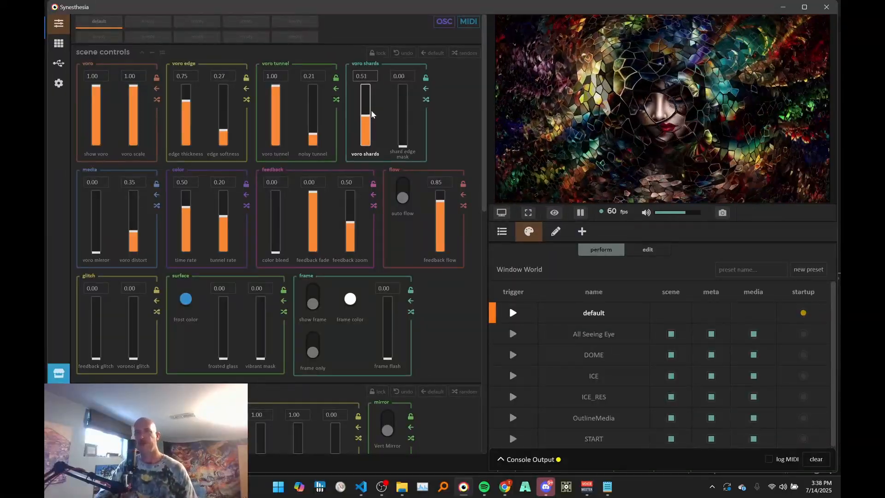
pyautogui.moveTo(372, 112); pyautogui.dragTo(374, 16)
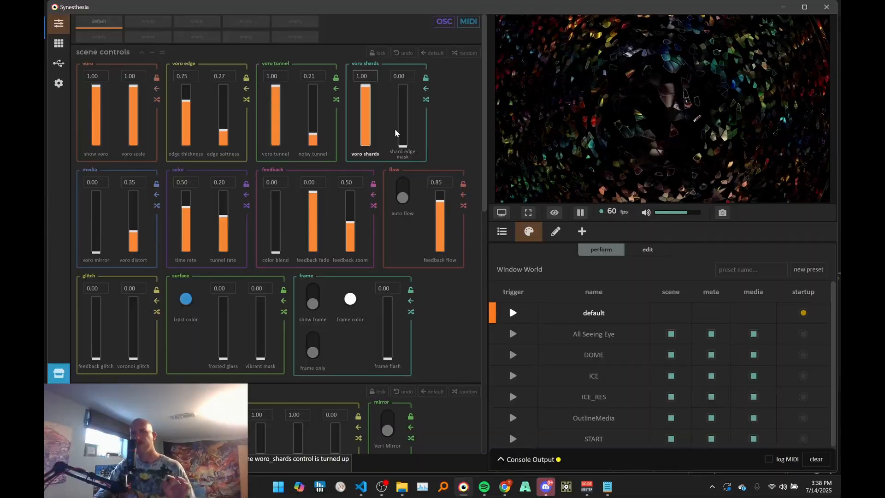
pyautogui.moveTo(399, 142); pyautogui.dragTo(403, 62)
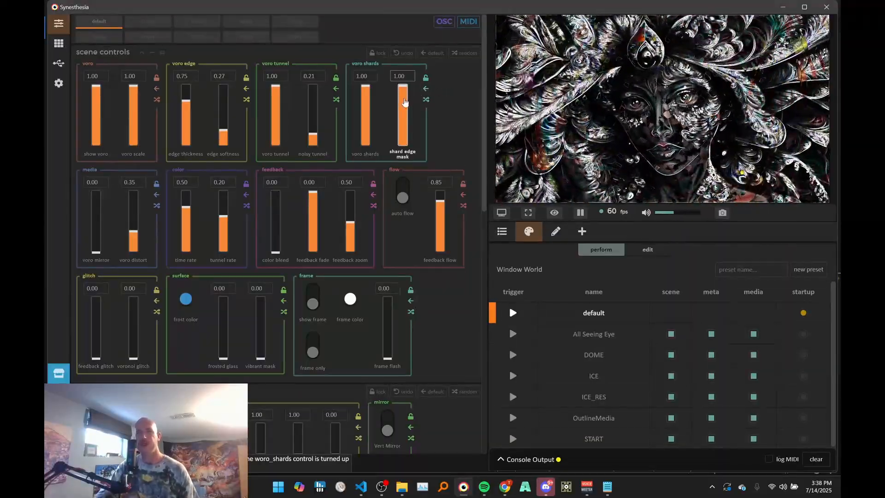
pyautogui.moveTo(404, 92); pyautogui.dragTo(404, 139)
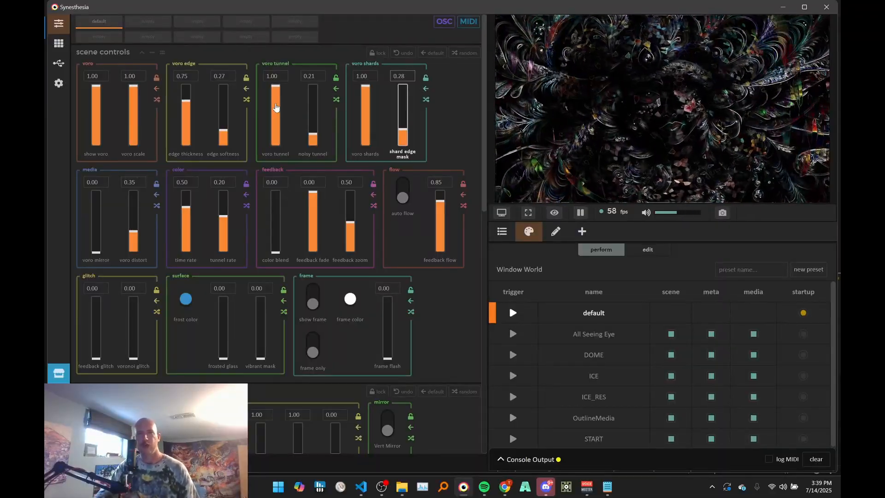
# - Lower voro scale to 0.32, turn voro tunnel down to 0.00, and reduce voro scale further to 0.05
pyautogui.moveTo(137, 100); pyautogui.dragTo(134, 136)
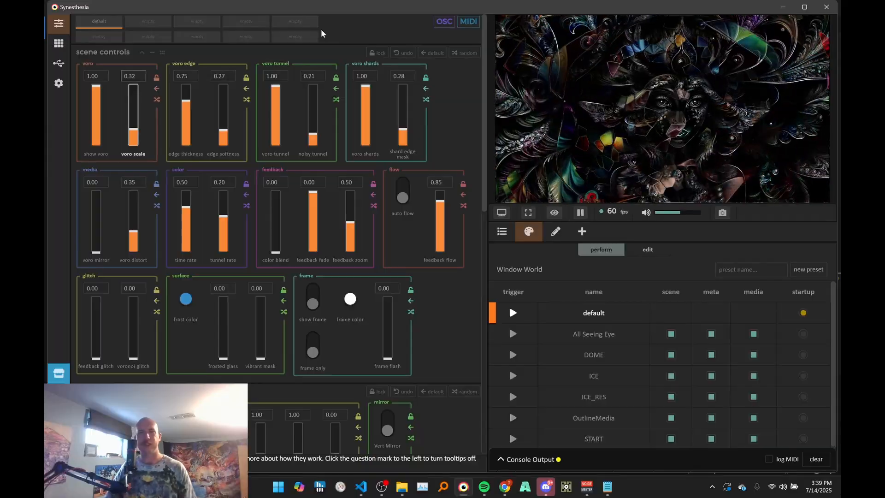
pyautogui.moveTo(279, 92); pyautogui.dragTo(276, 102)
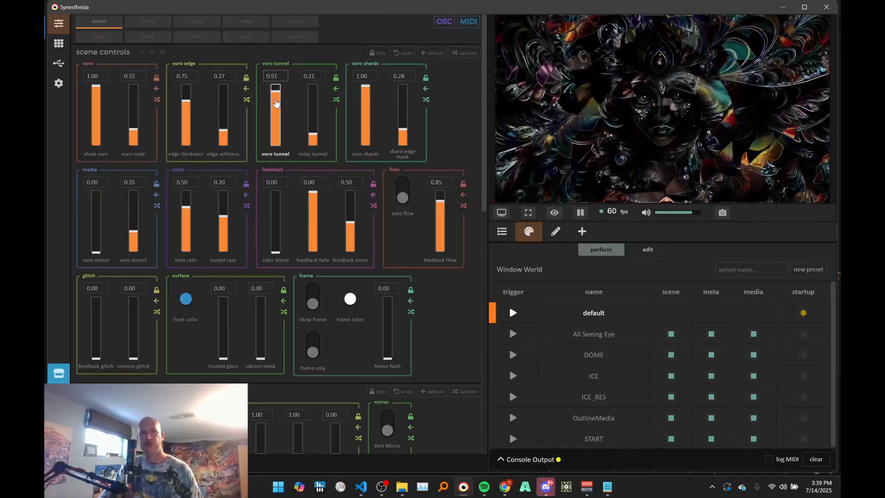
pyautogui.moveTo(269, 137); pyautogui.dragTo(267, 152)
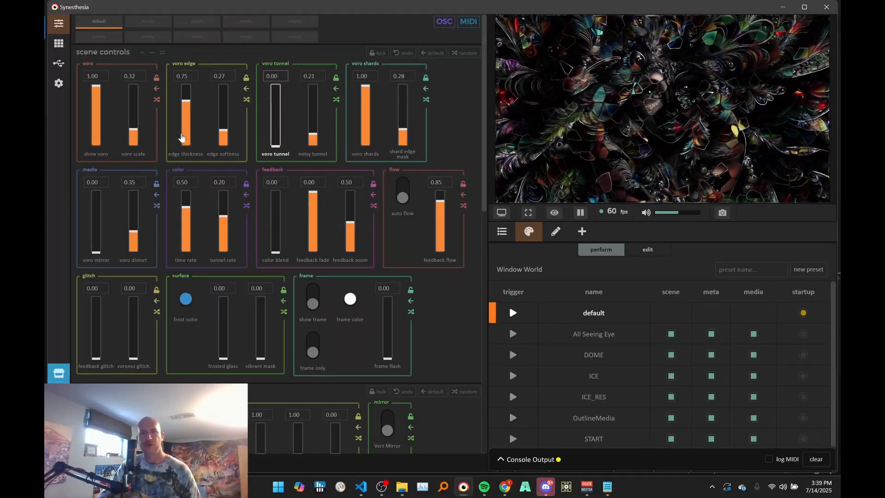
pyautogui.moveTo(137, 127); pyautogui.dragTo(132, 151)
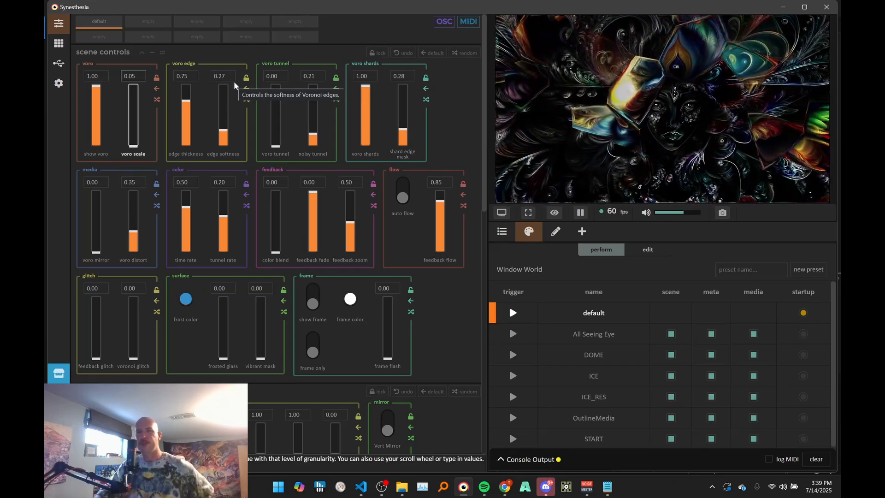
# - Turn voro shards and the shard edge mask down to 0.00
pyautogui.scroll(-1, 365, 103)
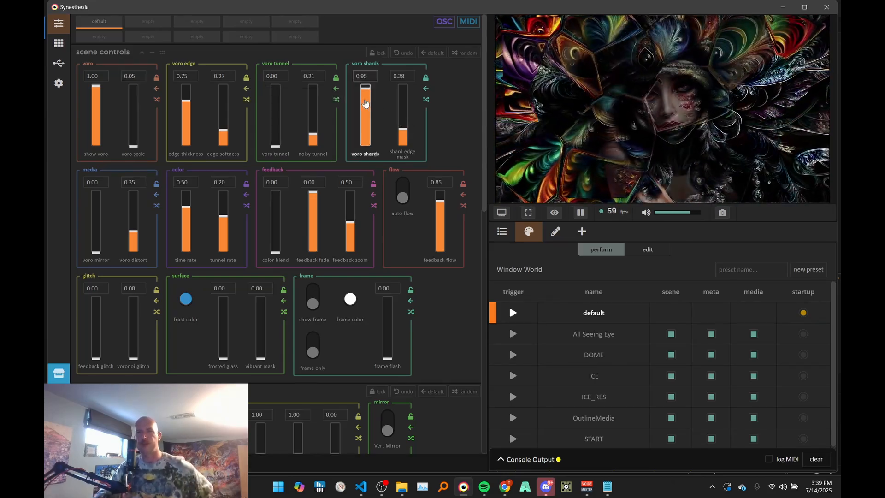
pyautogui.moveTo(365, 103); pyautogui.dragTo(358, 164)
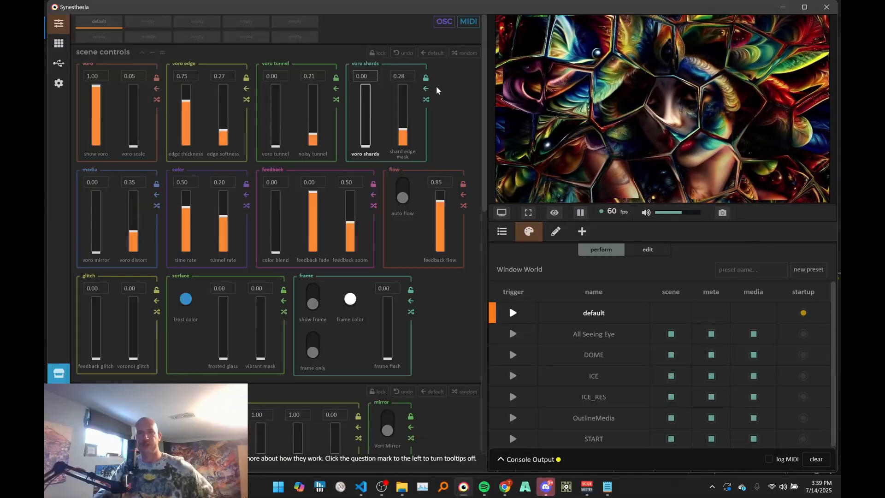
pyautogui.moveTo(402, 134); pyautogui.dragTo(402, 159)
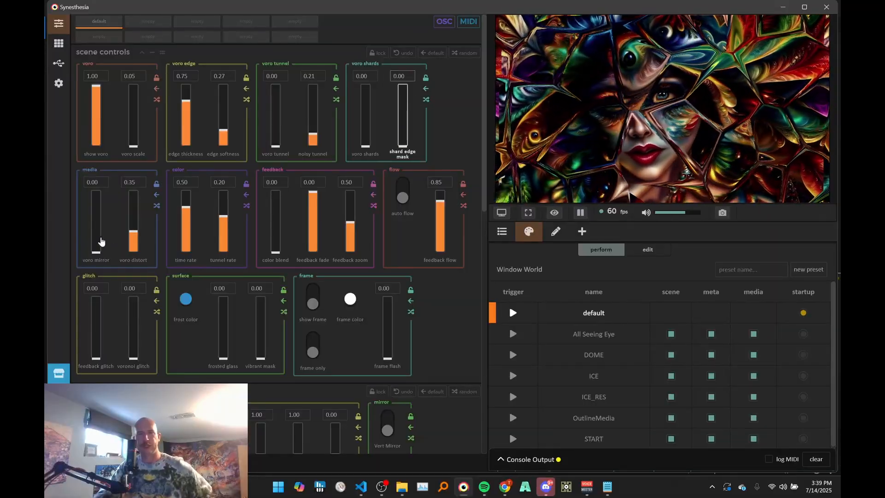
# - Raise voro scale to 0.26, turn voro distort down to 0.00, and reduce voro scale to 0.13
pyautogui.moveTo(134, 138); pyautogui.dragTo(140, 117)
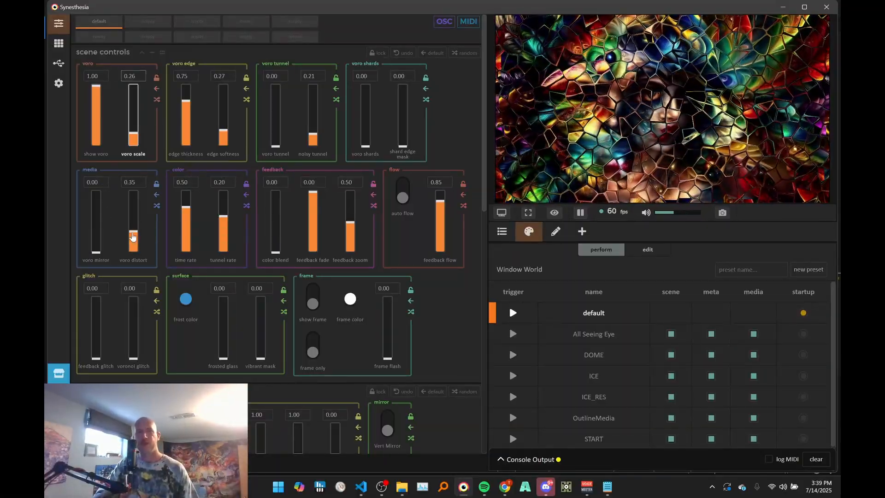
pyautogui.moveTo(134, 237); pyautogui.dragTo(135, 277)
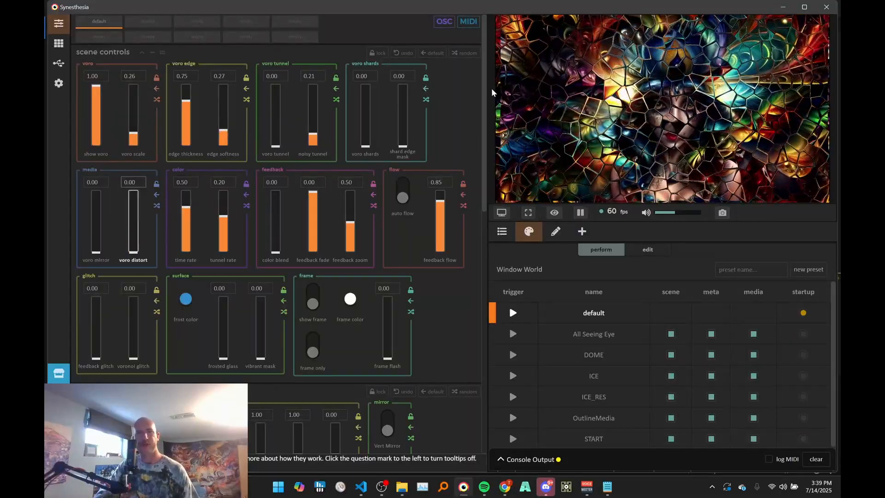
pyautogui.moveTo(131, 138); pyautogui.dragTo(132, 146)
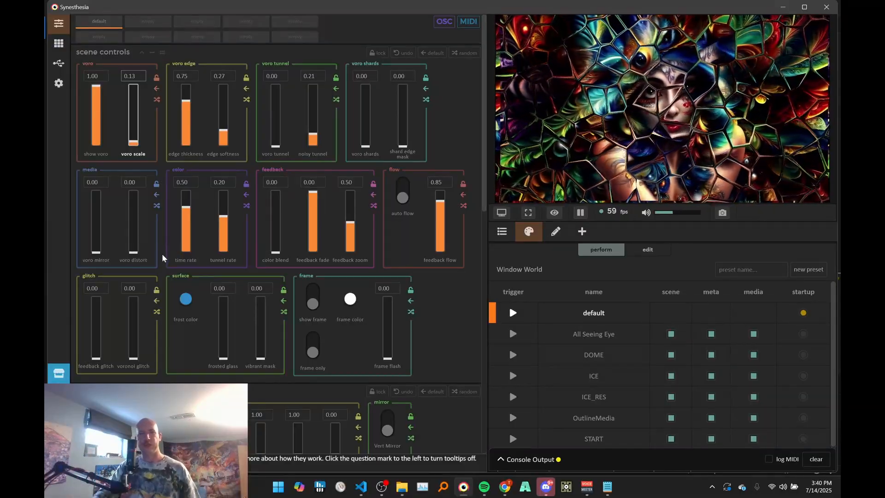
# - Try voro distort at 0.38 and 1.00, with voro mirror at 1.00, and return both media controls to 0.00
pyautogui.click(134, 247)
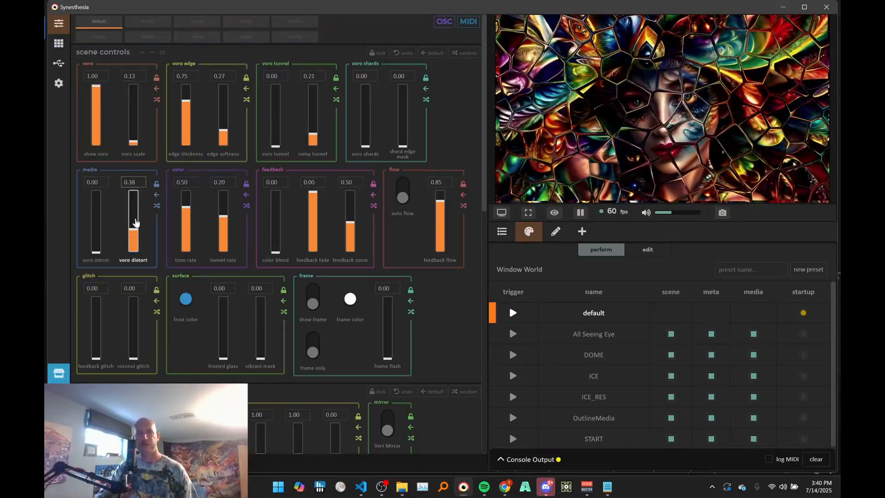
pyautogui.moveTo(135, 223); pyautogui.dragTo(151, 144)
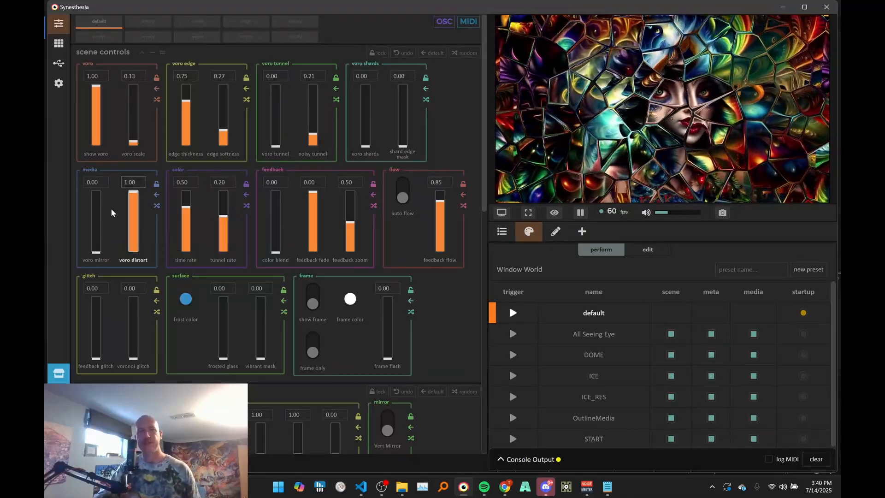
pyautogui.moveTo(97, 236); pyautogui.dragTo(101, 205)
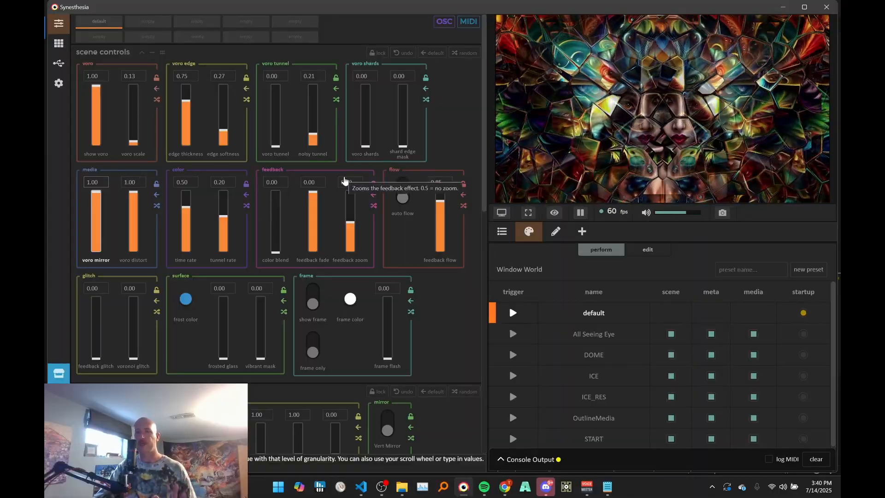
pyautogui.moveTo(137, 203); pyautogui.dragTo(136, 291)
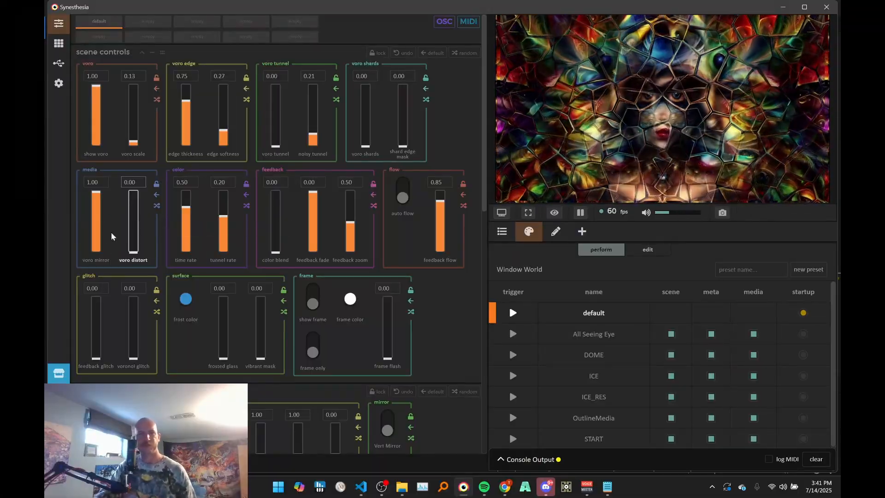
pyautogui.moveTo(92, 206); pyautogui.dragTo(85, 277)
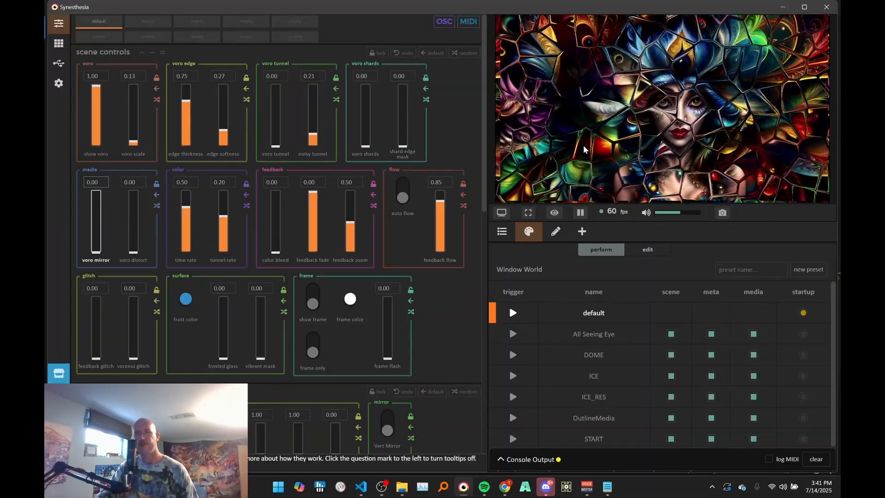
# - Set time rate to -0.01, try edge thickness 1.00 with softness 0.86, and set them to 0.78 and 0.03
pyautogui.moveTo(183, 213); pyautogui.dragTo(183, 233)
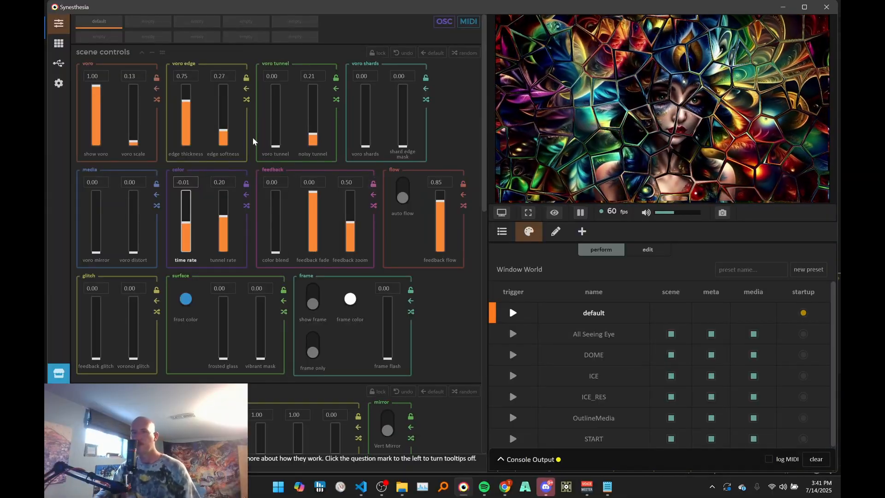
pyautogui.moveTo(226, 140); pyautogui.dragTo(187, 84)
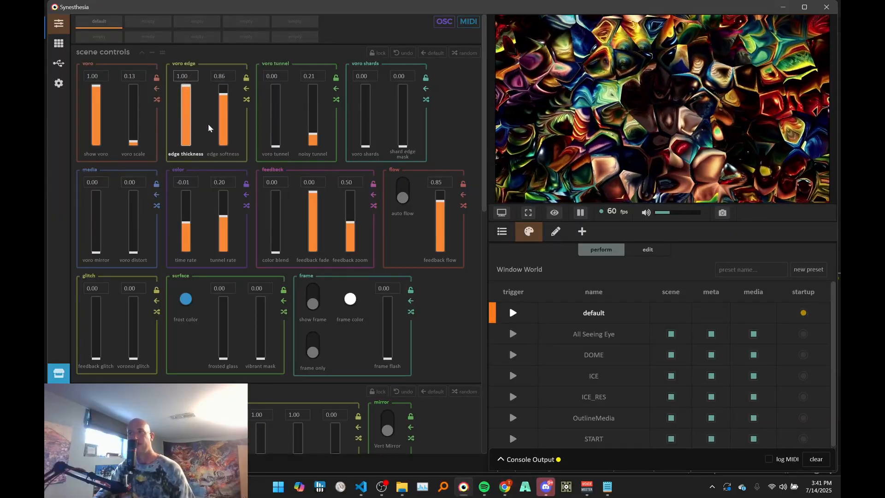
pyautogui.moveTo(188, 107); pyautogui.dragTo(222, 159)
# - Lower the time rate to -0.80 and raise it to 1.00
pyautogui.moveTo(185, 232); pyautogui.dragTo(200, 300)
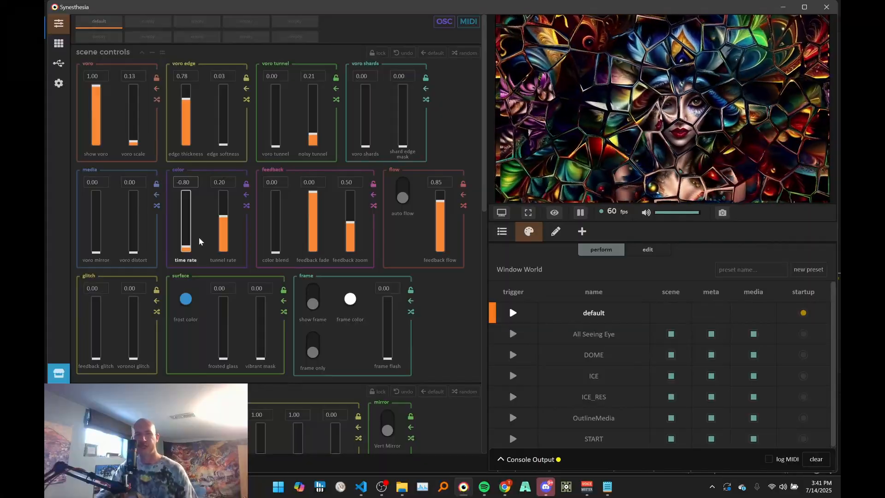
pyautogui.moveTo(193, 220); pyautogui.dragTo(205, 93)
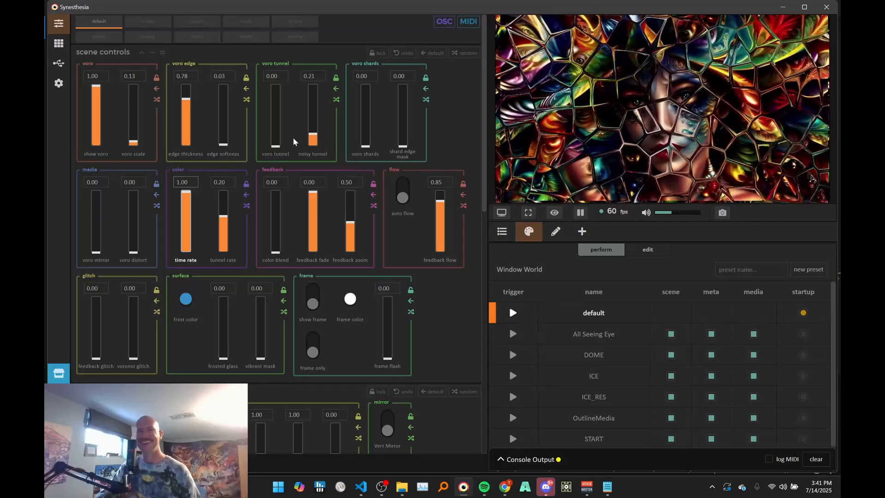
pyautogui.scroll(-1, 290, 132)
pyautogui.scroll(1, 279, 109)
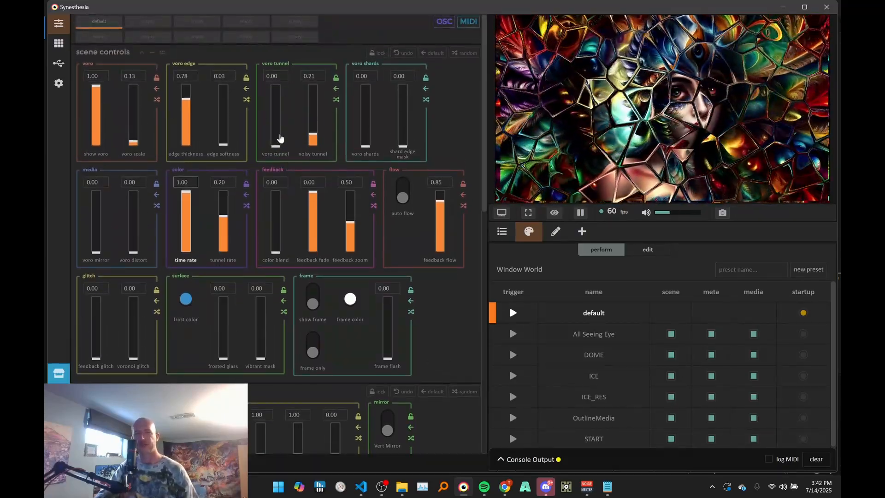
# - Set voro tunnel and voro shards to 1.00, with voro scale at 0.58
pyautogui.moveTo(274, 146); pyautogui.dragTo(293, 95)
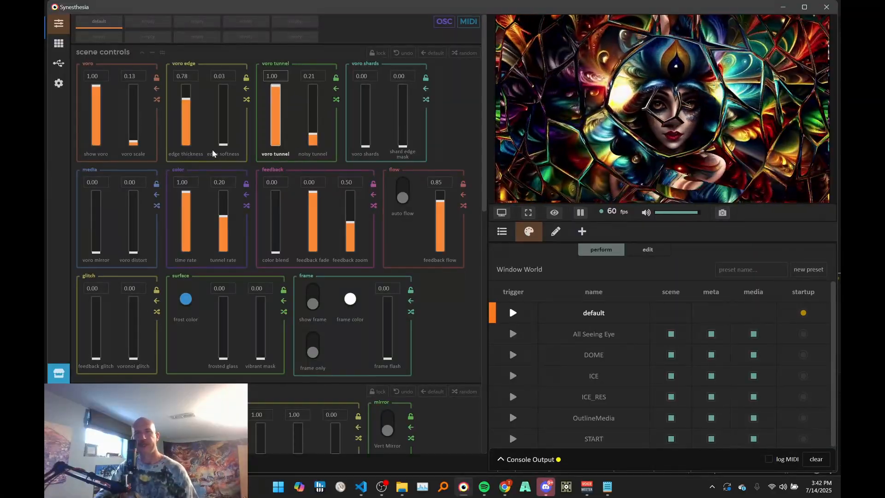
pyautogui.moveTo(134, 141); pyautogui.dragTo(162, 109)
pyautogui.moveTo(369, 134); pyautogui.dragTo(377, 55)
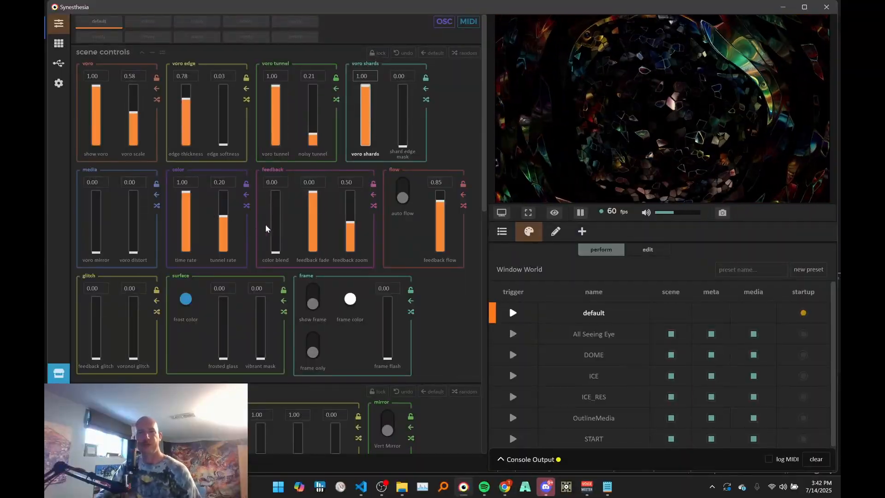
# - Try tunnel rate at 1.00 and -1.00, raise noisy tunnel to 1.00, and set tunnel rate to 0.49
pyautogui.moveTo(227, 237); pyautogui.dragTo(223, 186)
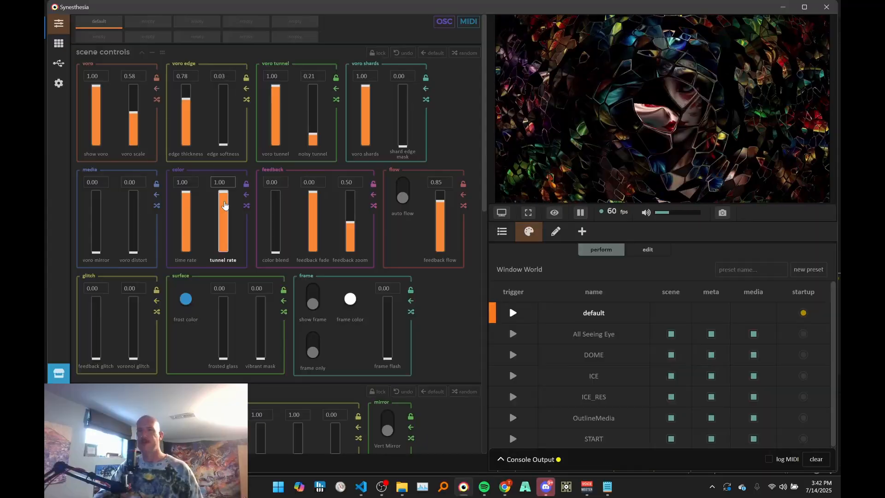
pyautogui.moveTo(224, 205); pyautogui.dragTo(223, 254)
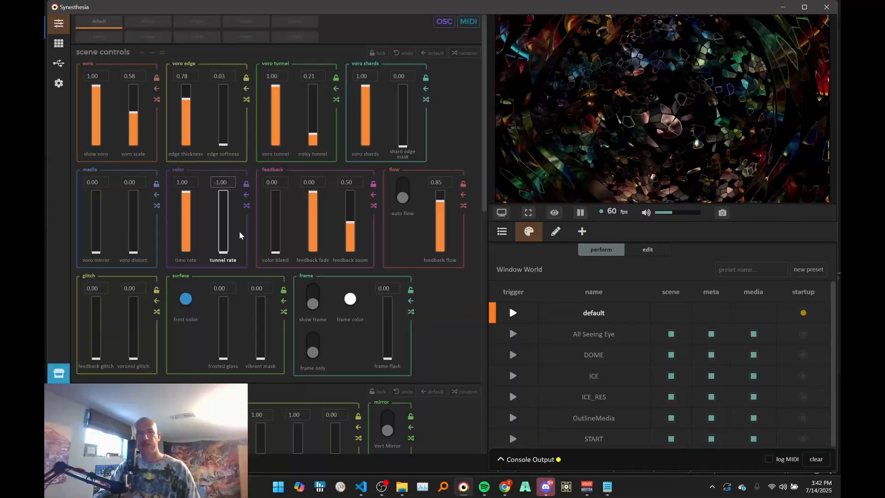
pyautogui.moveTo(312, 138); pyautogui.dragTo(334, 74)
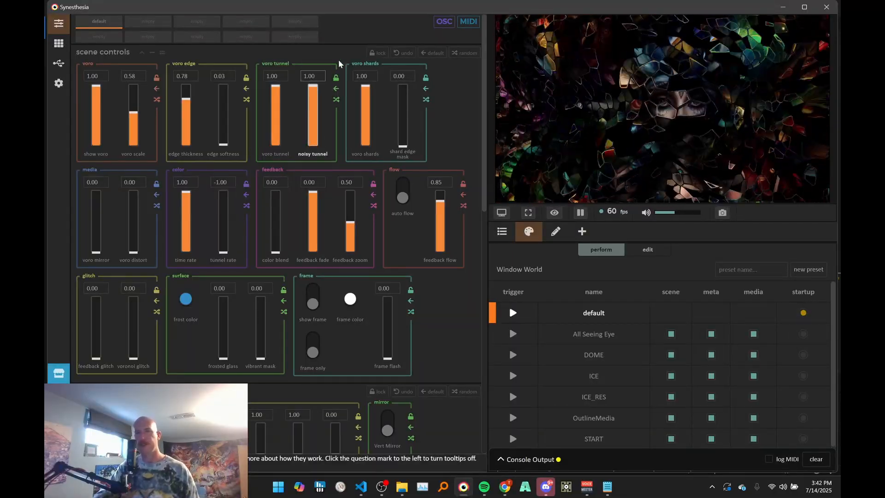
pyautogui.moveTo(222, 251); pyautogui.dragTo(232, 201)
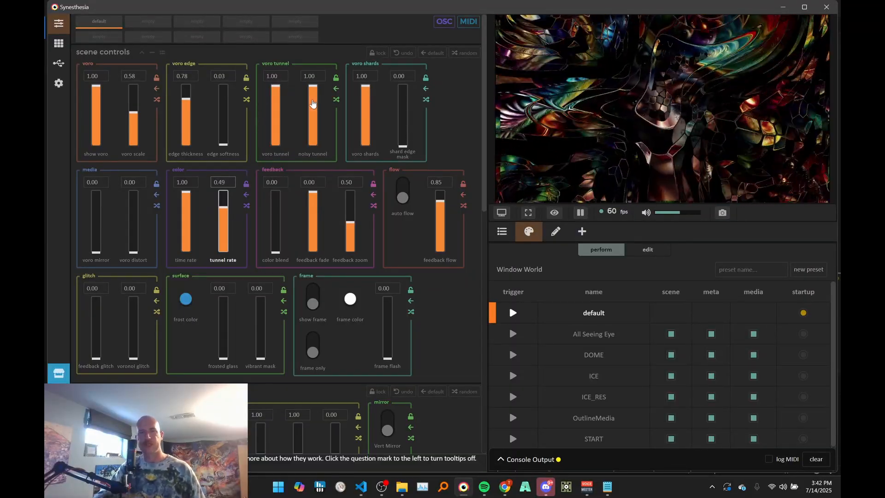
# - Lower noisy tunnel to 0.03, voro tunnel and voro shards to 0.00, and voro scale through 0.16 to 0.11
pyautogui.moveTo(314, 104); pyautogui.dragTo(316, 183)
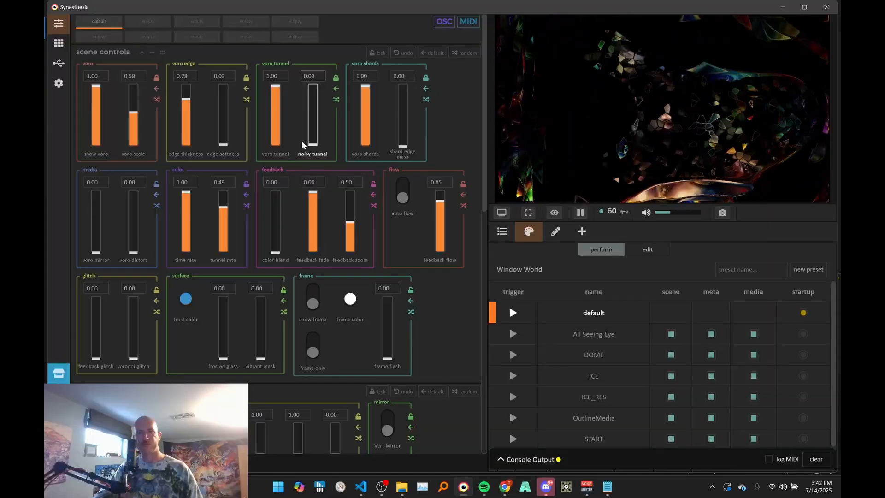
pyautogui.moveTo(271, 105); pyautogui.dragTo(280, 169)
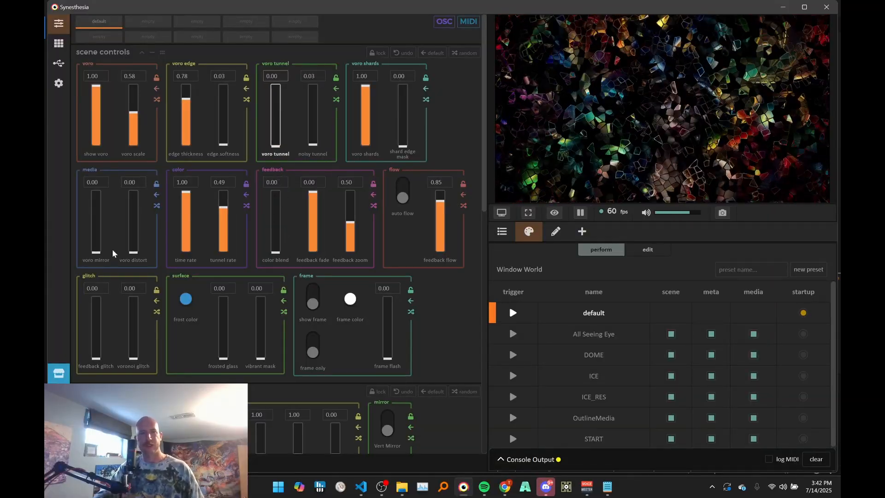
pyautogui.moveTo(366, 110); pyautogui.dragTo(373, 187)
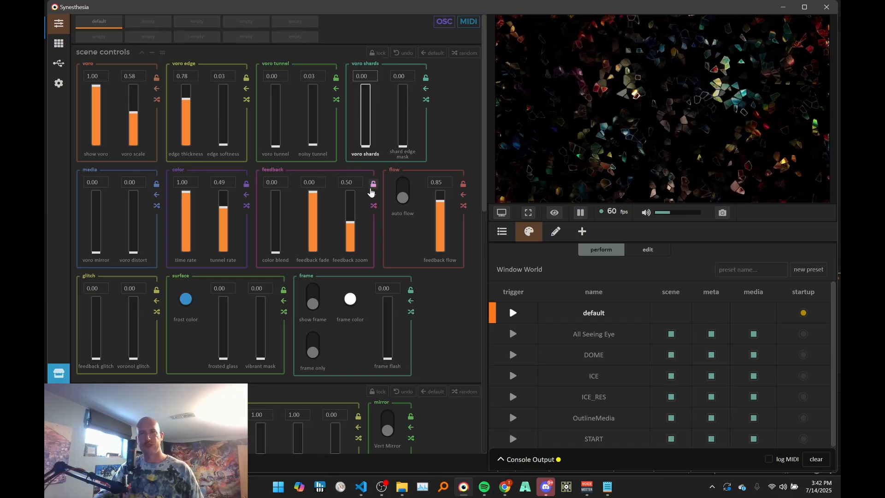
pyautogui.moveTo(134, 139); pyautogui.dragTo(134, 160)
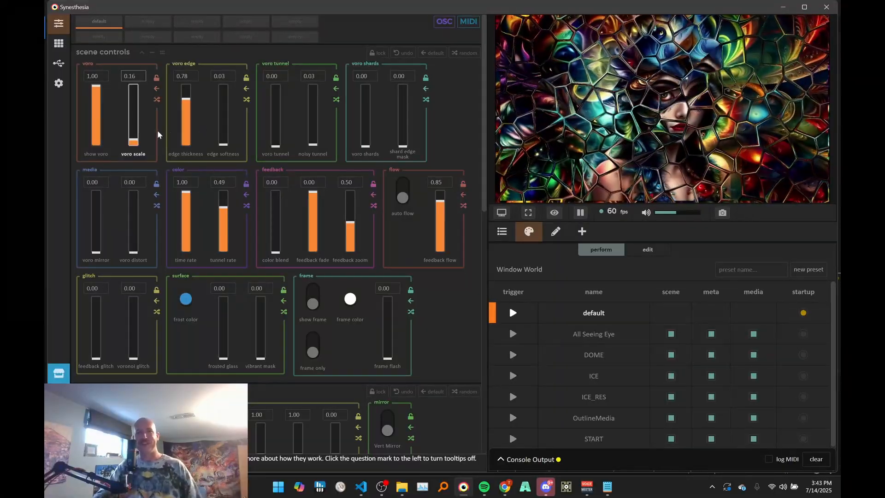
pyautogui.scroll(-5, 136, 127)
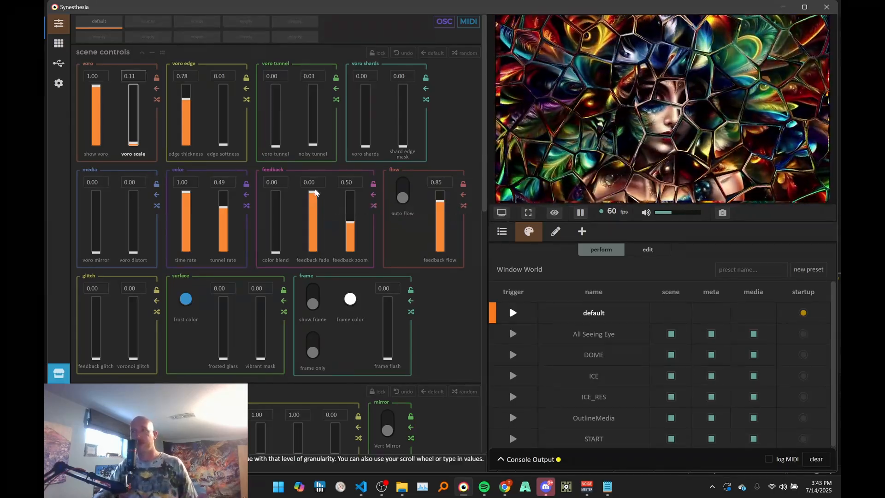
# - Set feedback fade to 1.00, reduce voro scale to 0.05, and lower the time rate to 0.25
pyautogui.click(312, 205)
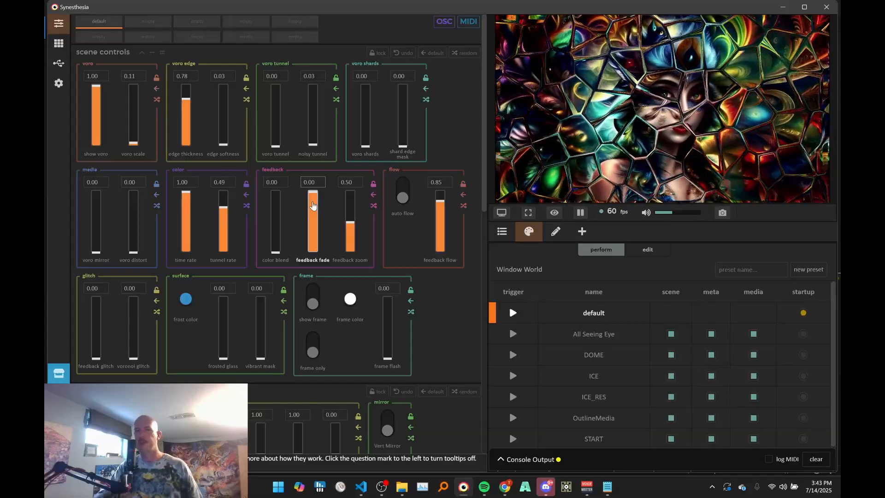
pyautogui.moveTo(312, 205); pyautogui.dragTo(316, 239)
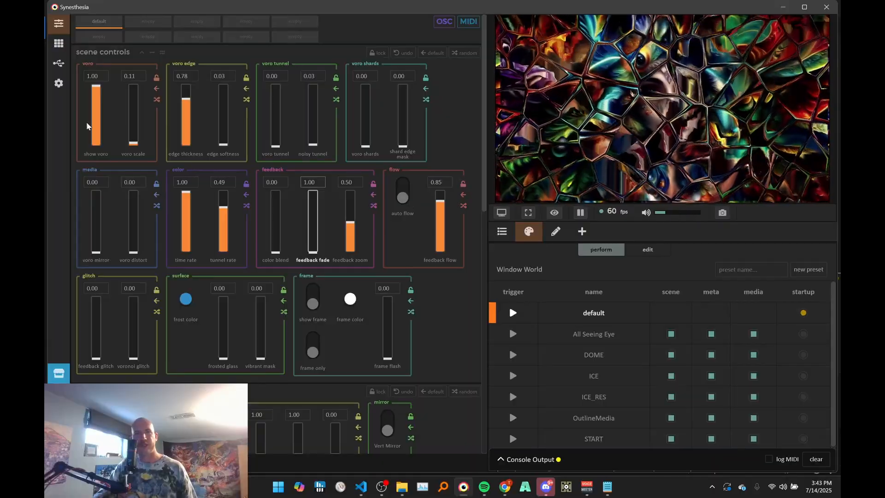
pyautogui.moveTo(139, 114); pyautogui.dragTo(140, 136)
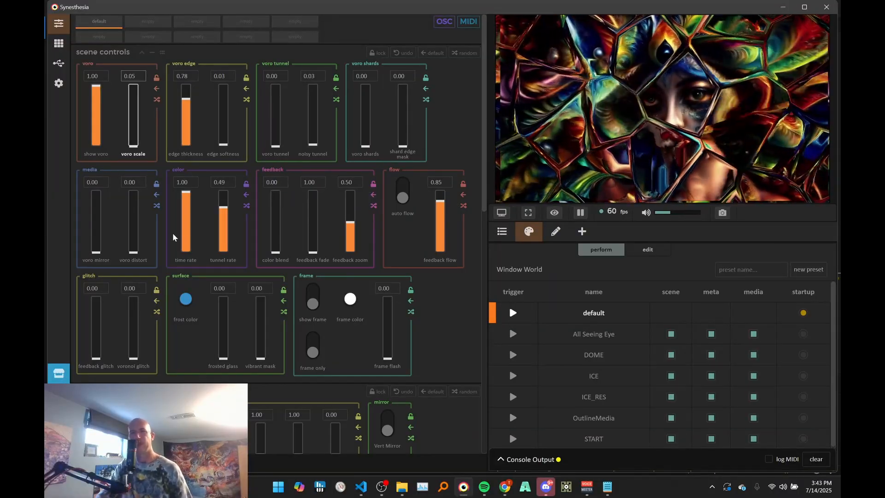
pyautogui.moveTo(186, 209); pyautogui.dragTo(188, 232)
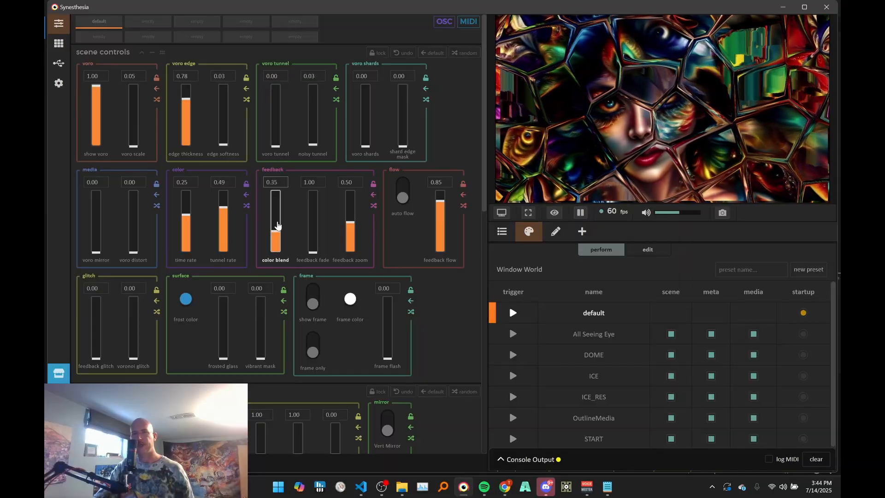
# - Try color blend at 1.00 and 0.99, raise feedback zoom to 1.00, and turn color blend down to 0.00
pyautogui.moveTo(280, 205); pyautogui.dragTo(285, 134)
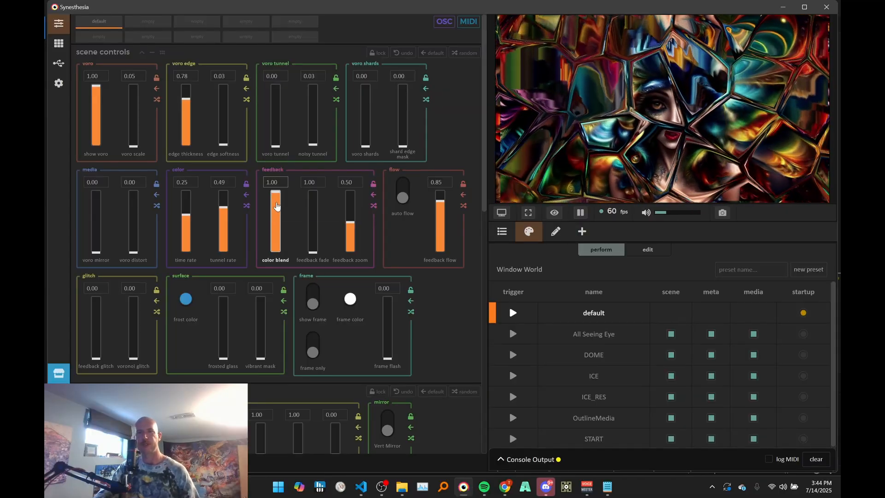
pyautogui.moveTo(277, 204); pyautogui.dragTo(276, 204)
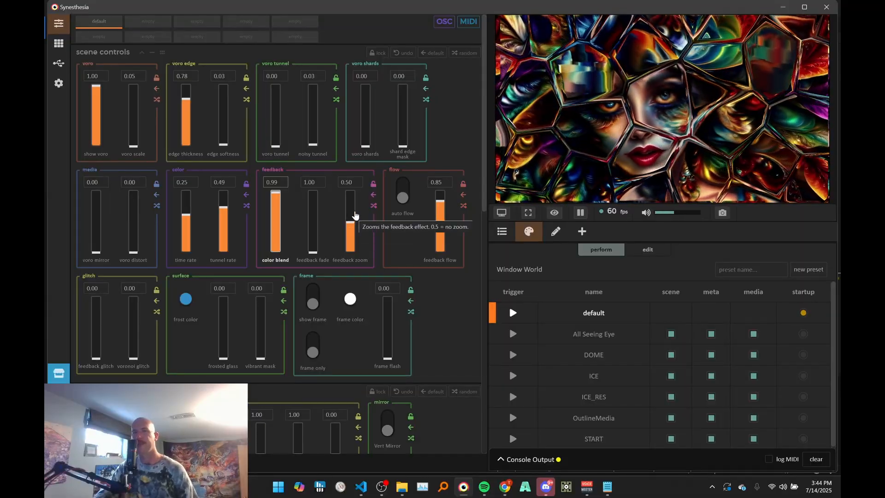
pyautogui.moveTo(354, 215); pyautogui.dragTo(351, 187)
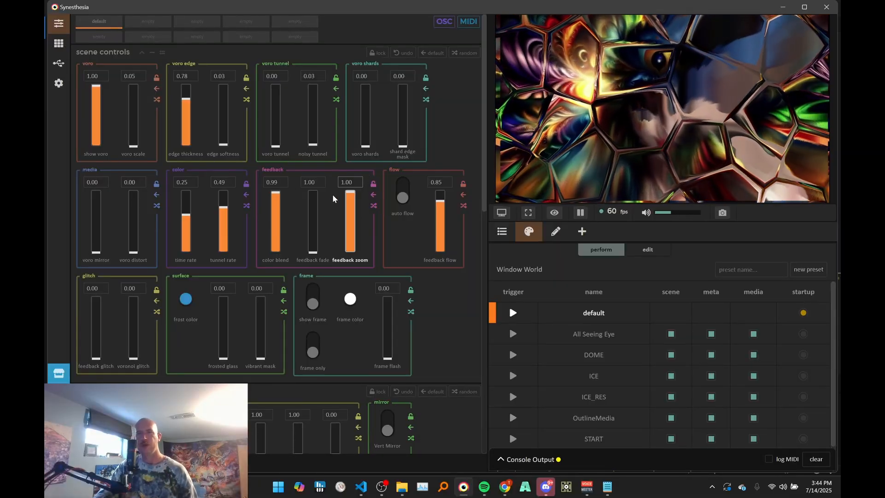
pyautogui.moveTo(275, 196); pyautogui.dragTo(277, 258)
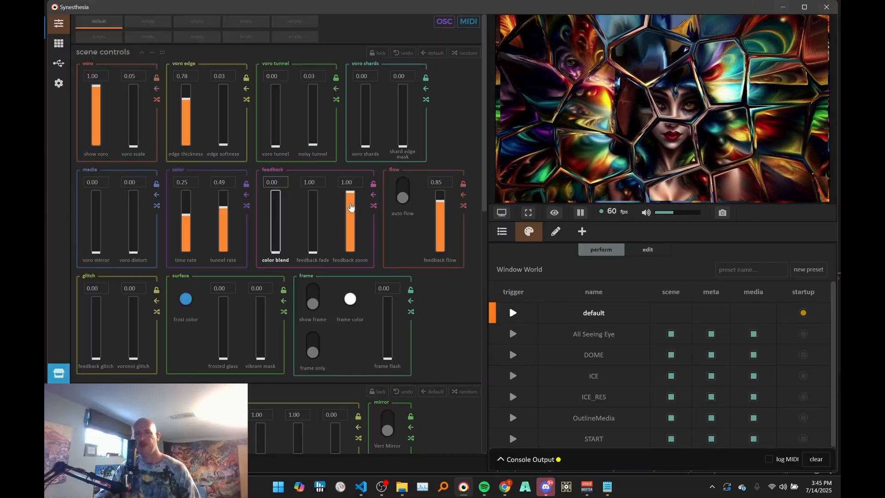
# - Lower feedback zoom to 0.00, raise it to 0.55, and reduce feedback flow to 0.00
pyautogui.moveTo(350, 206); pyautogui.dragTo(349, 258)
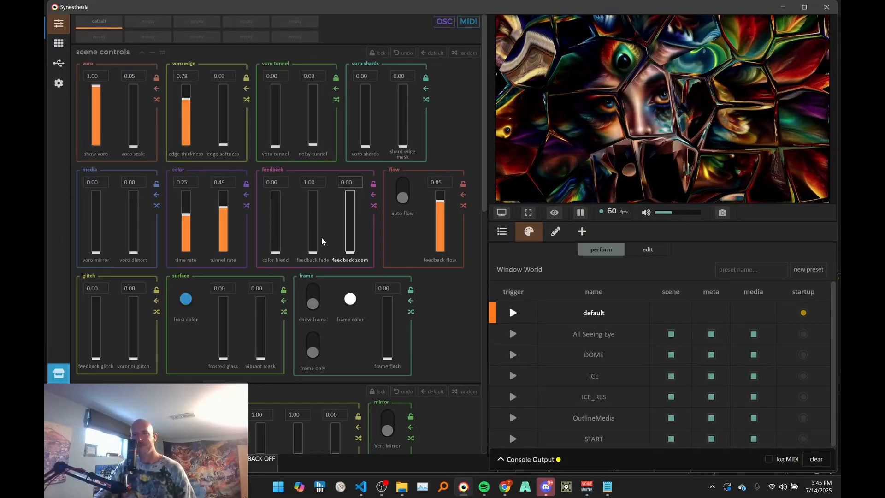
pyautogui.moveTo(311, 253); pyautogui.dragTo(360, 214)
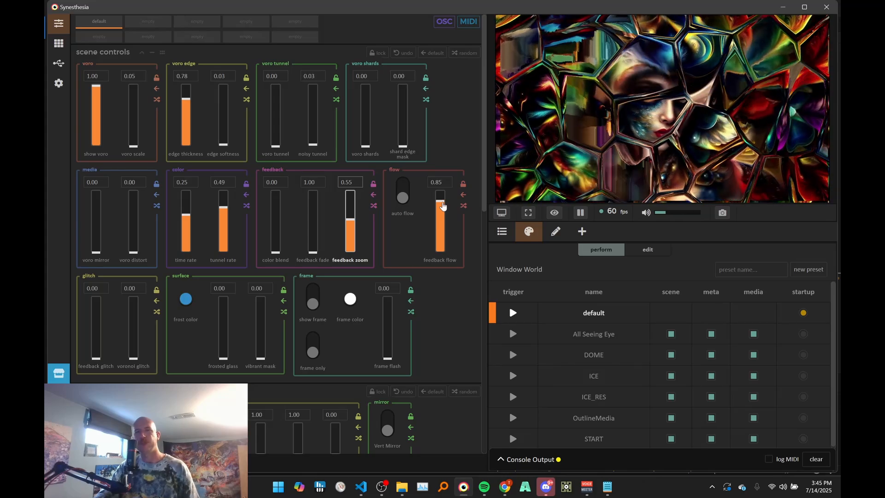
pyautogui.moveTo(440, 203); pyautogui.dragTo(438, 280)
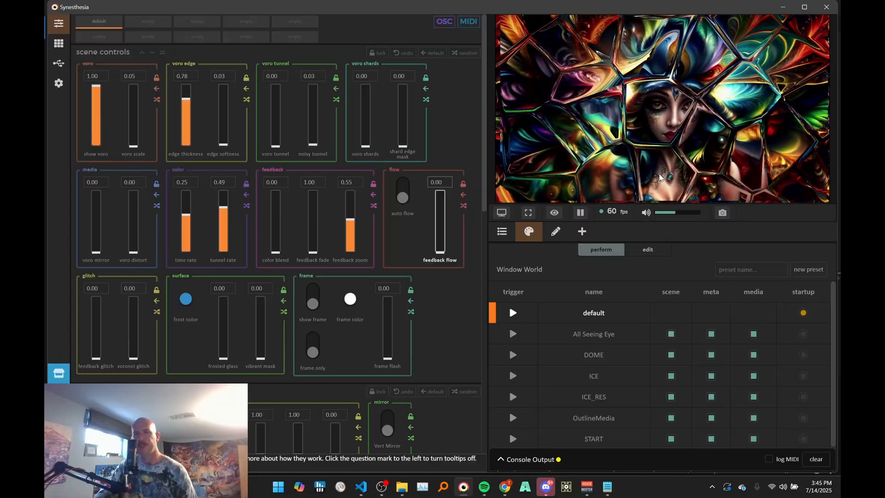
# - Raise color blend to 1.00, set feedback flow to 1.00, and return color blend to 0.00
pyautogui.moveTo(278, 252); pyautogui.dragTo(276, 190)
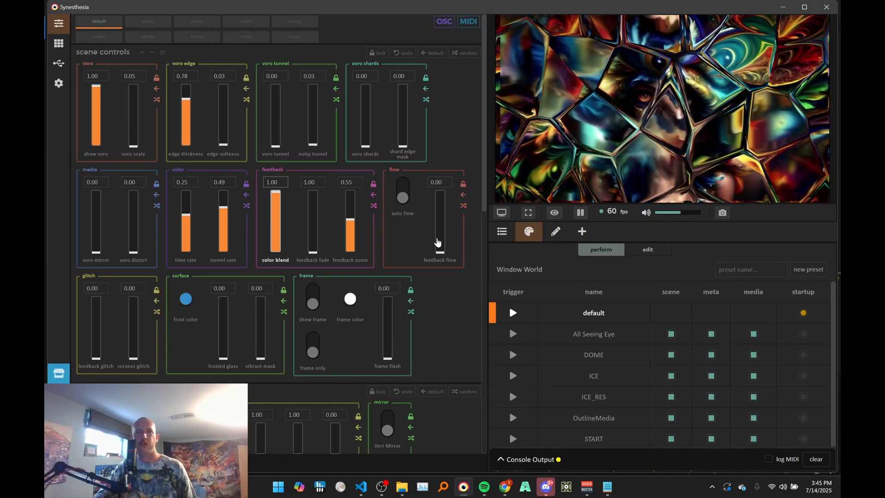
pyautogui.moveTo(441, 241); pyautogui.dragTo(462, 142)
pyautogui.moveTo(275, 202); pyautogui.dragTo(259, 310)
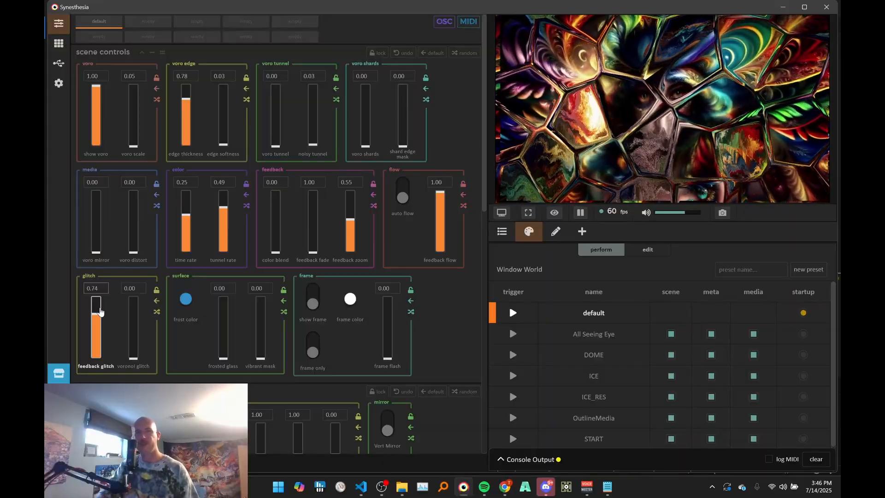
# - Set edge softness to 0.52, try feedback glitch at 0.65 and voronoi glitch at 1.00, and return both glitch values to 0.00
pyautogui.moveTo(223, 140); pyautogui.dragTo(225, 112)
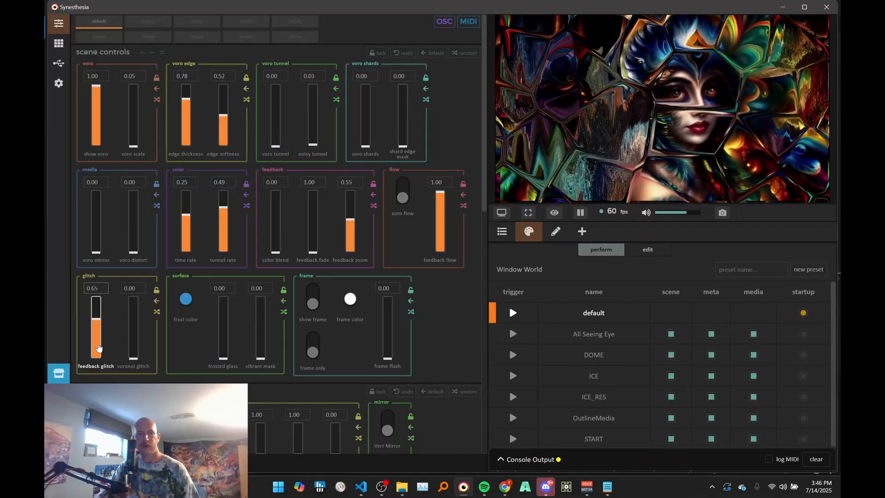
pyautogui.moveTo(98, 348); pyautogui.dragTo(145, 224)
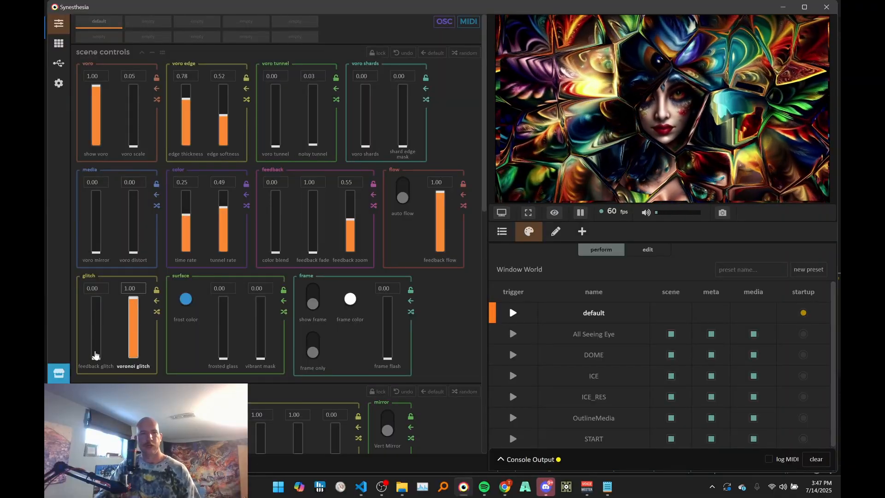
pyautogui.moveTo(96, 354); pyautogui.dragTo(105, 265)
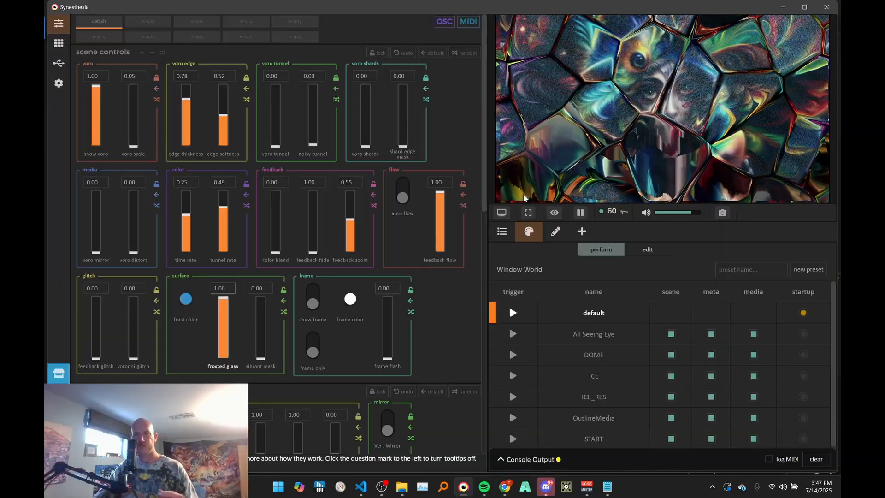
# - Try several blue shades for the frost color, including 00A0F4 and 13ACFC, and set it to 00A8FF
pyautogui.click(186, 300)
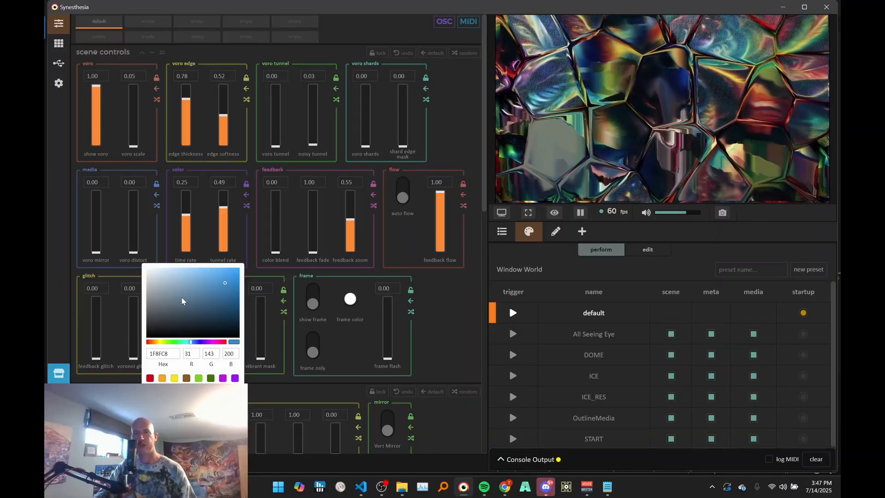
pyautogui.click(156, 278)
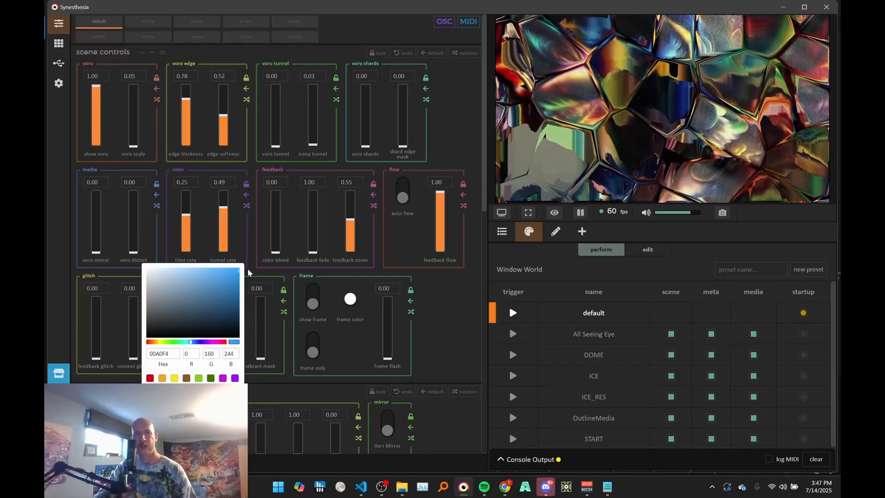
pyautogui.click(233, 268)
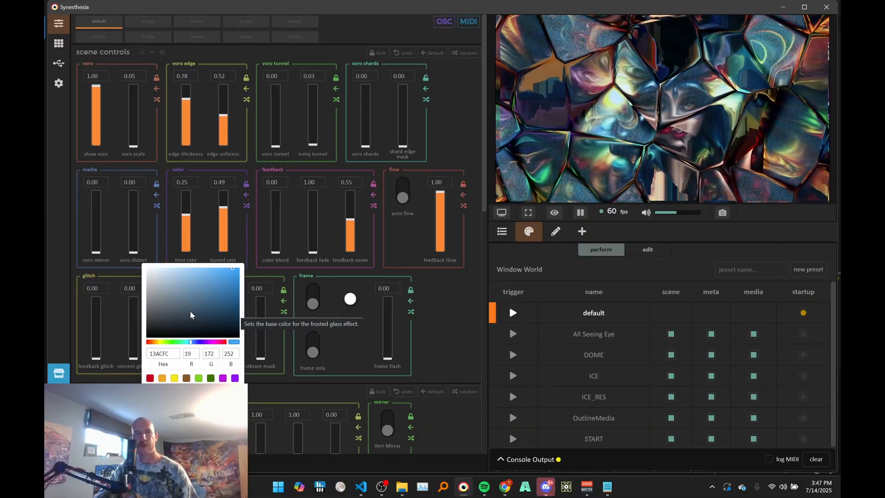
pyautogui.click(211, 297)
pyautogui.moveTo(227, 296); pyautogui.dragTo(240, 267)
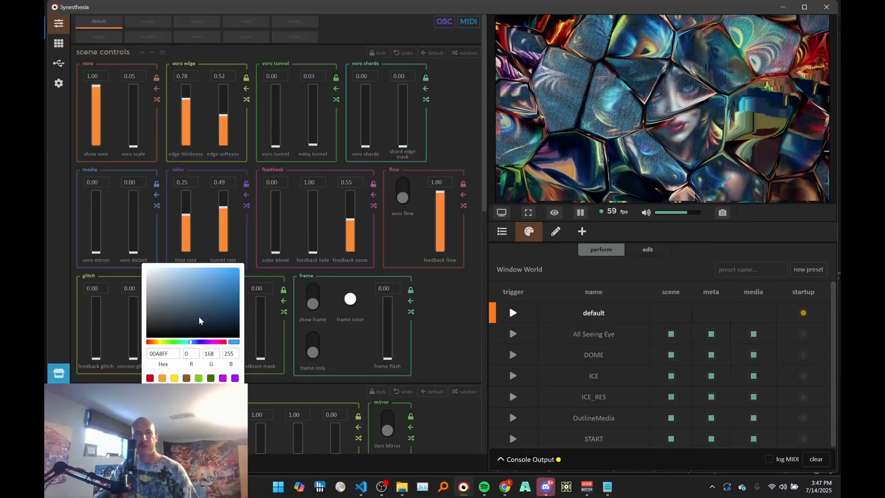
# - Try the frost color in red FF0000, black 000000 and light orange F0AB5A
pyautogui.moveTo(190, 341); pyautogui.dragTo(111, 348)
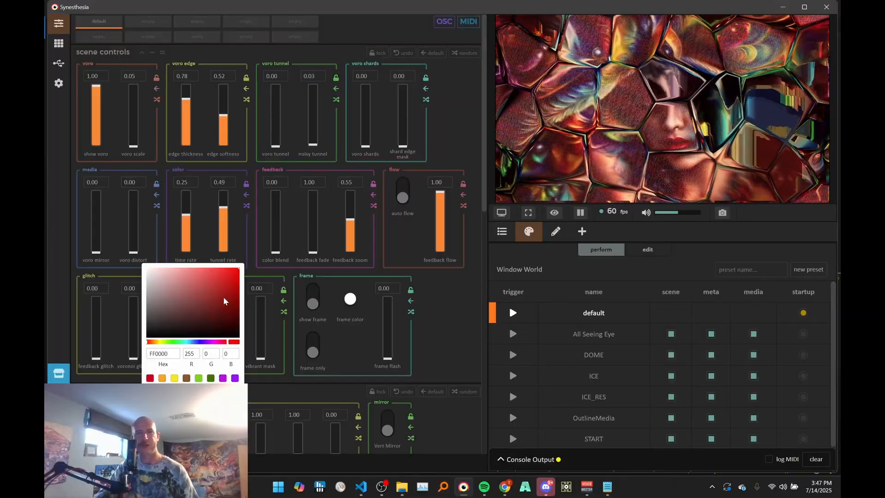
pyautogui.click(179, 327)
pyautogui.moveTo(178, 326); pyautogui.dragTo(171, 387)
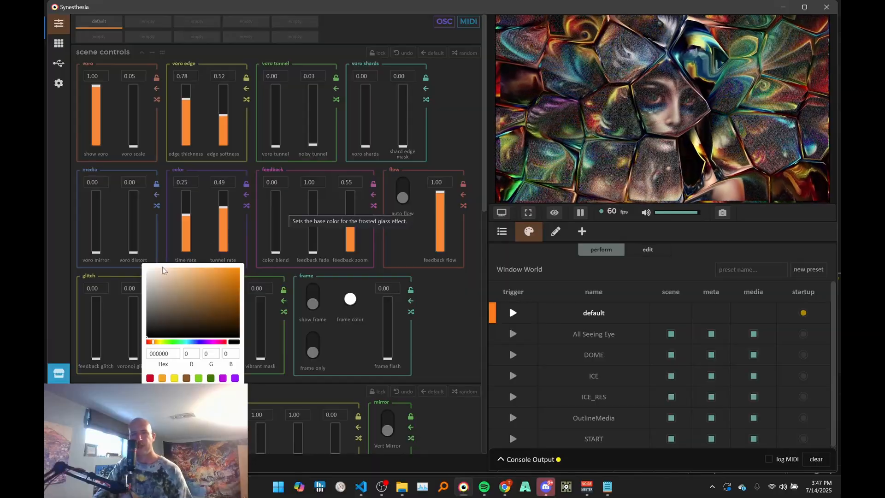
pyautogui.moveTo(163, 270); pyautogui.dragTo(109, 263)
pyautogui.moveTo(155, 283); pyautogui.dragTo(204, 271)
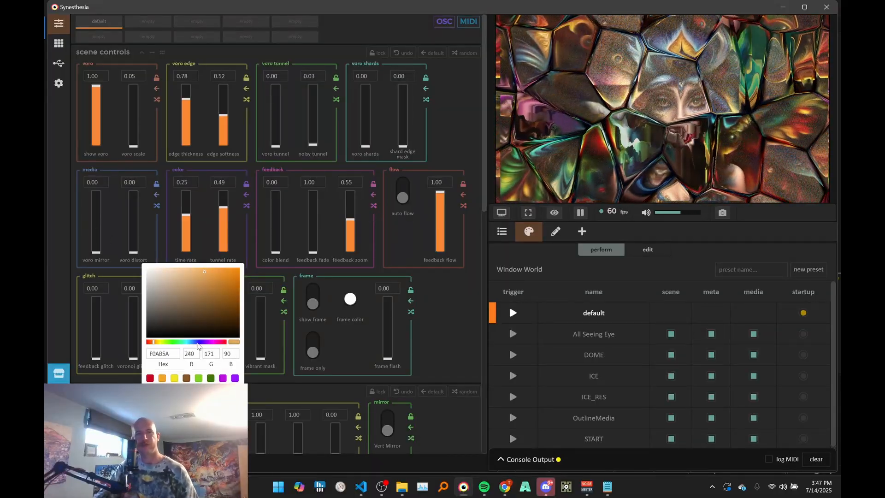
# - Shift the frost color back to blue through 5AA1F0 and 3C96FF, and settle on 00CAFF
pyautogui.moveTo(198, 344); pyautogui.dragTo(195, 346)
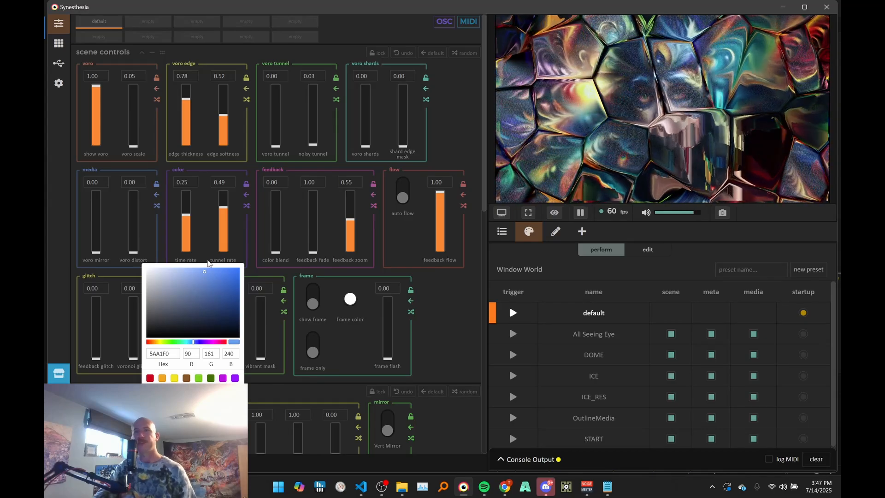
pyautogui.moveTo(226, 274); pyautogui.dragTo(249, 238)
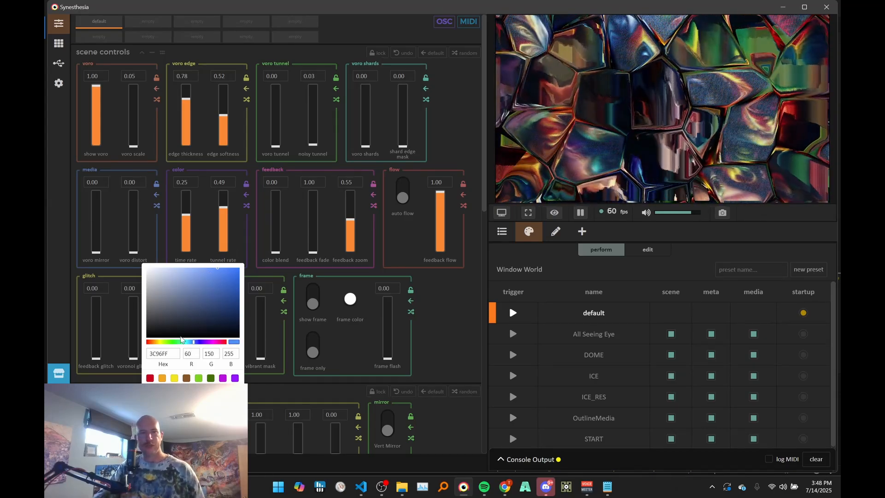
pyautogui.moveTo(193, 342); pyautogui.dragTo(189, 343)
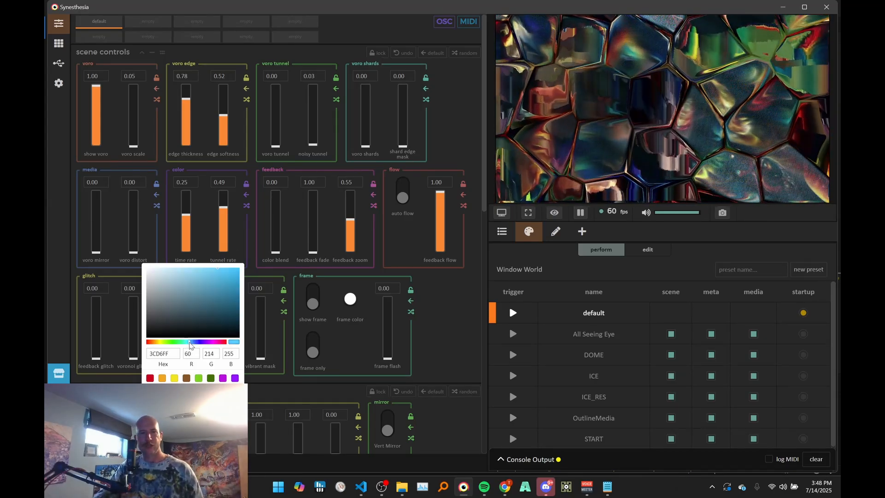
pyautogui.click(281, 328)
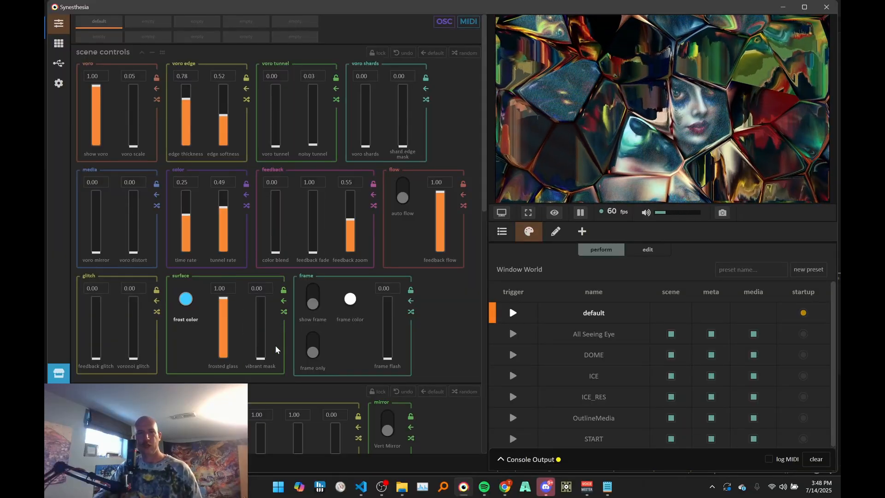
# - Set frosted glass to 0.00, try vibrant mask at 1.00, 0.50 and 0.09, and return the mask to 0.00
pyautogui.moveTo(224, 322); pyautogui.dragTo(226, 369)
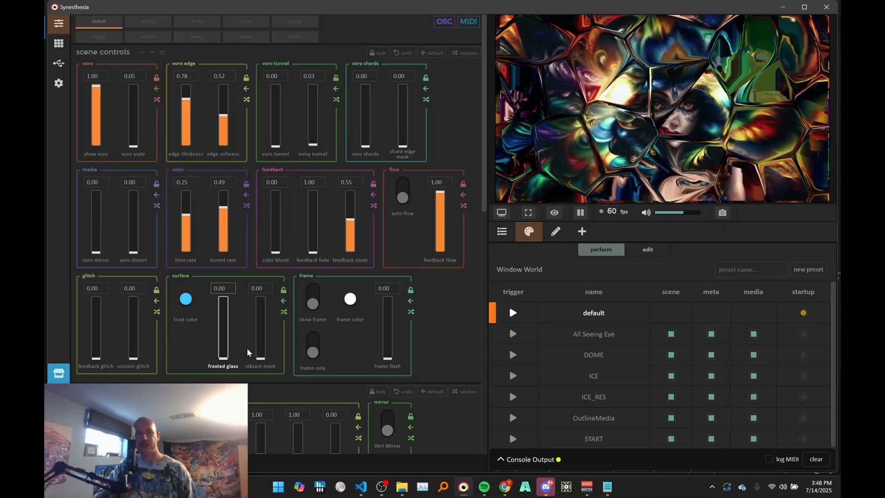
pyautogui.moveTo(265, 350); pyautogui.dragTo(270, 290)
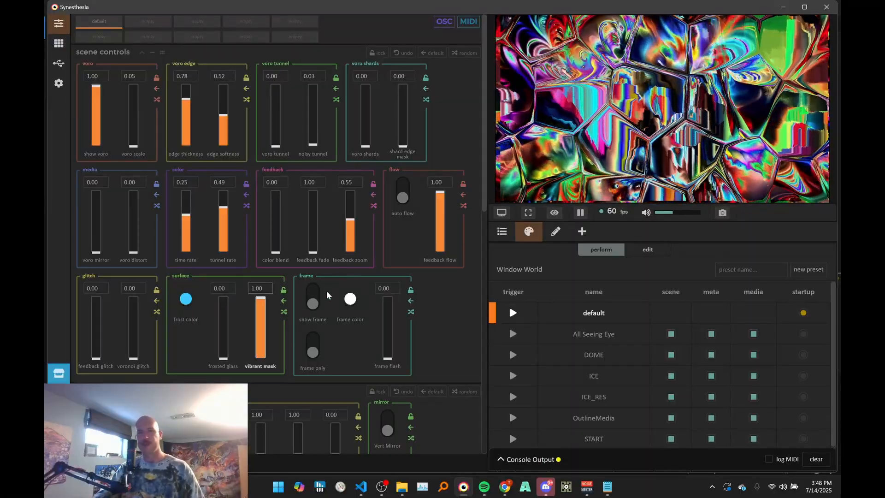
pyautogui.moveTo(263, 305); pyautogui.dragTo(252, 329)
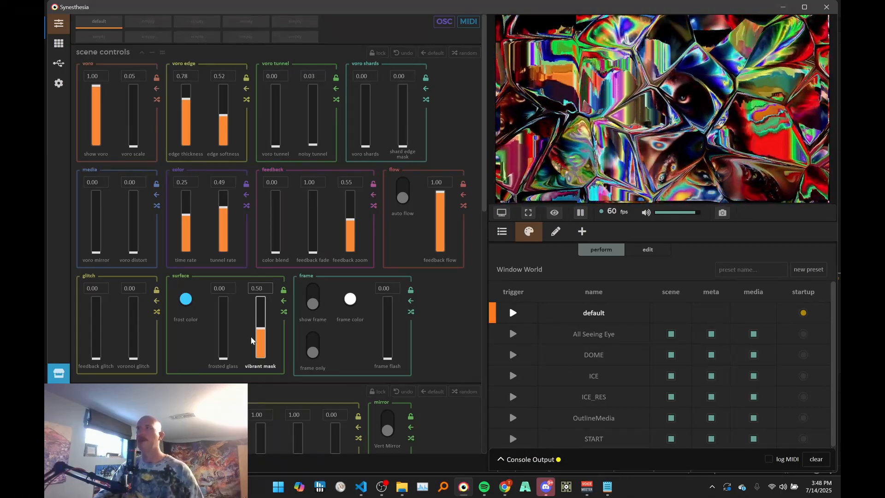
pyautogui.moveTo(251, 340); pyautogui.dragTo(260, 365)
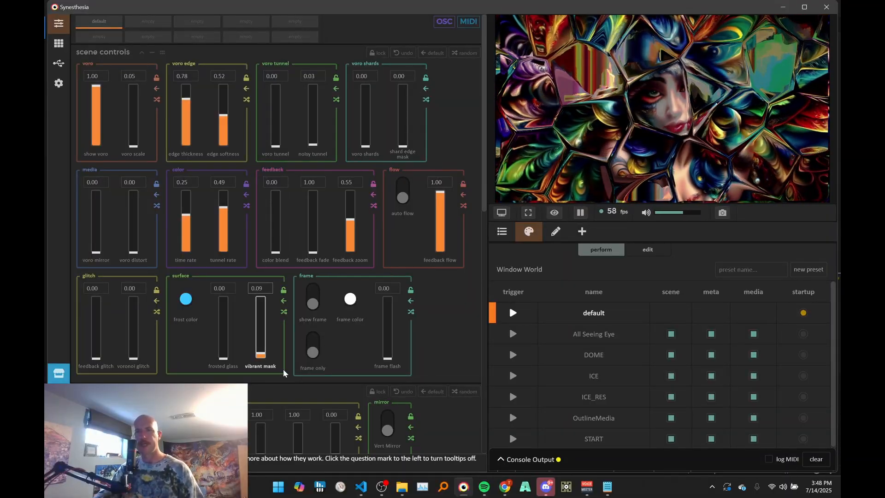
pyautogui.moveTo(262, 324); pyautogui.dragTo(264, 378)
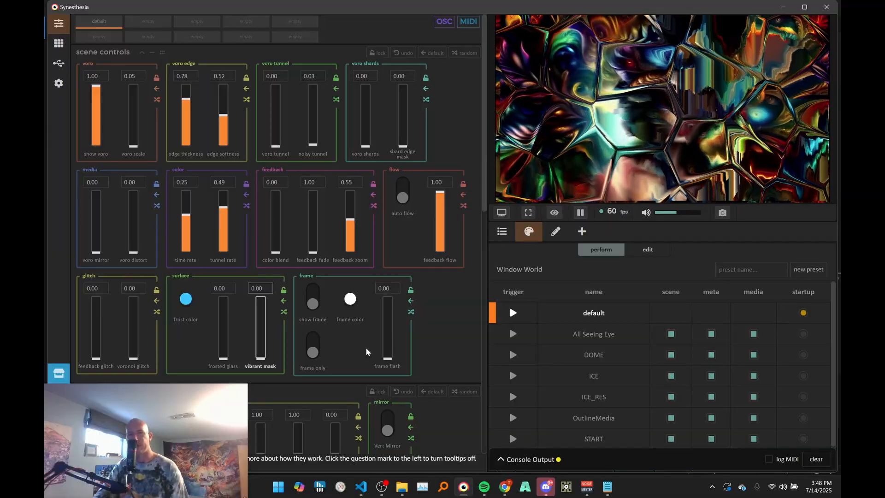
# - Turn on show frame and change the frame color to light blue 8FD5FF
pyautogui.click(307, 305)
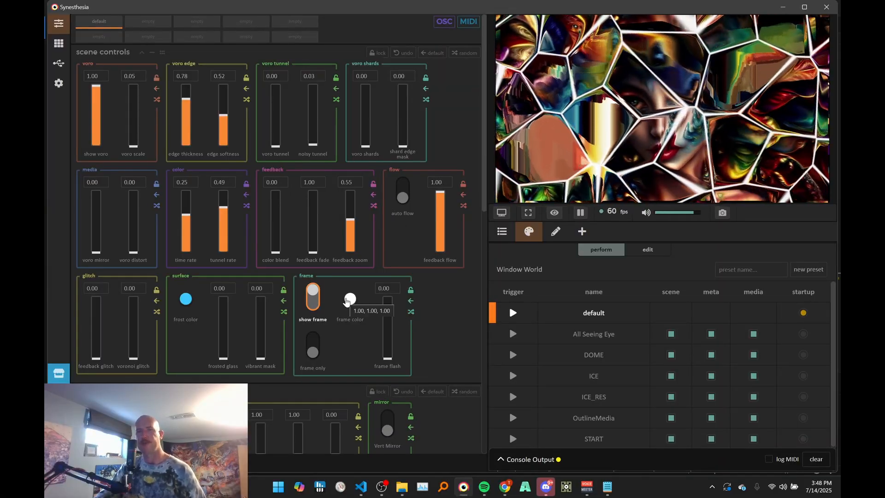
pyautogui.click(346, 300)
pyautogui.click(355, 300)
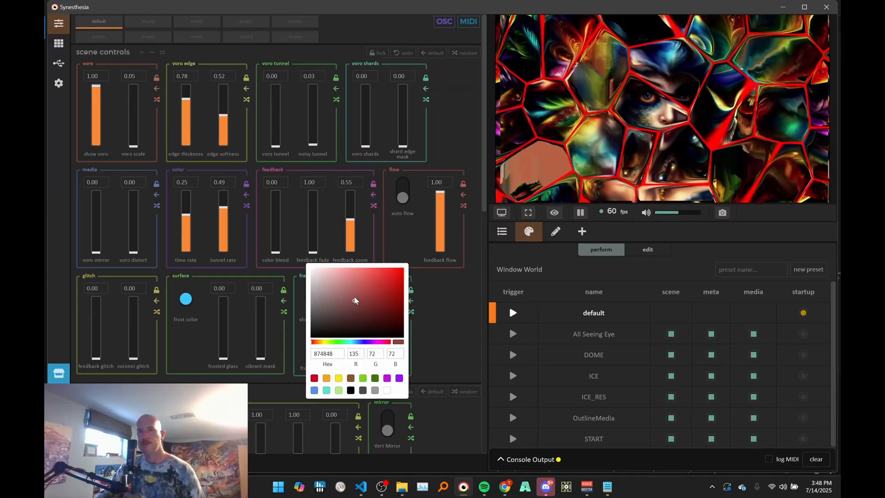
pyautogui.moveTo(355, 300); pyautogui.dragTo(352, 267)
pyautogui.moveTo(359, 342); pyautogui.dragTo(356, 345)
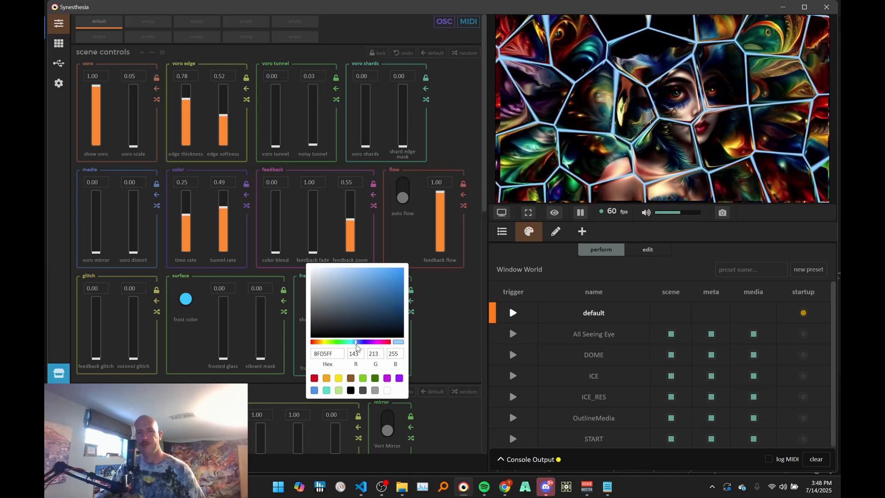
# - Try the frame color as saturated blue 009FFF, and settle on a very pale blue
pyautogui.moveTo(360, 295); pyautogui.dragTo(404, 266)
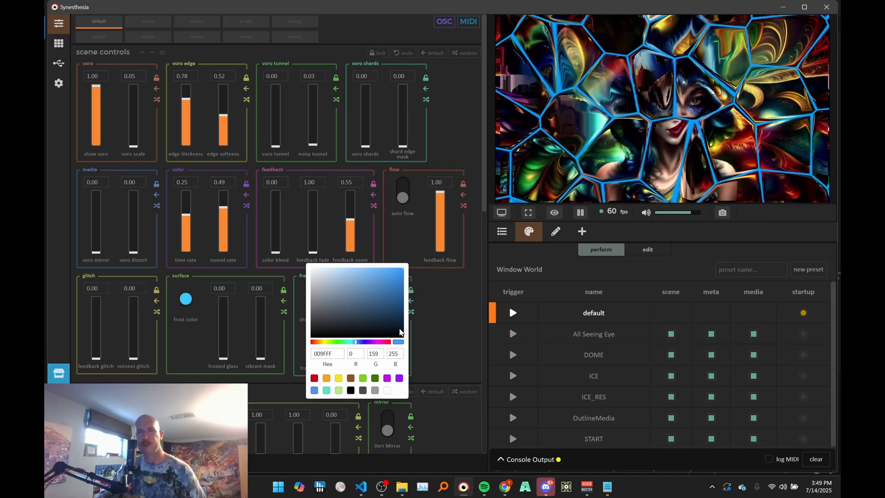
pyautogui.moveTo(399, 328); pyautogui.dragTo(339, 268)
pyautogui.click(437, 315)
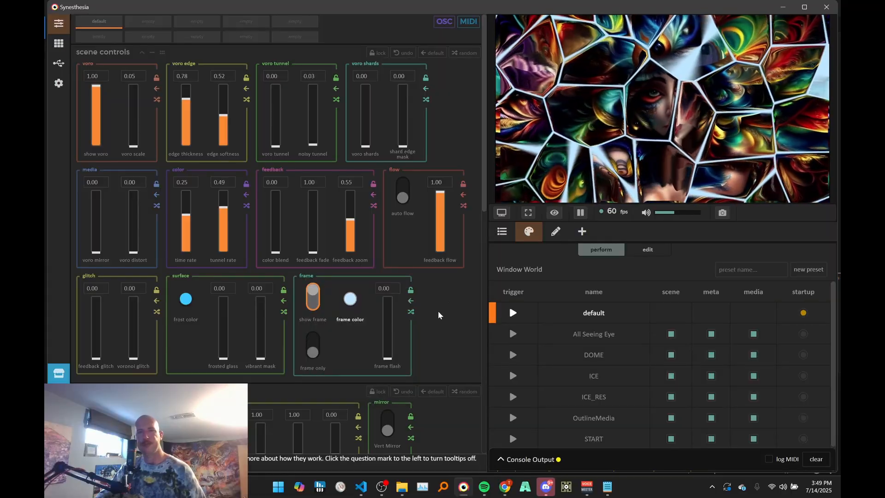
# - Try frame flash at 1.00, lower it to 0.02, and turn on frame only
pyautogui.moveTo(387, 358); pyautogui.dragTo(391, 217)
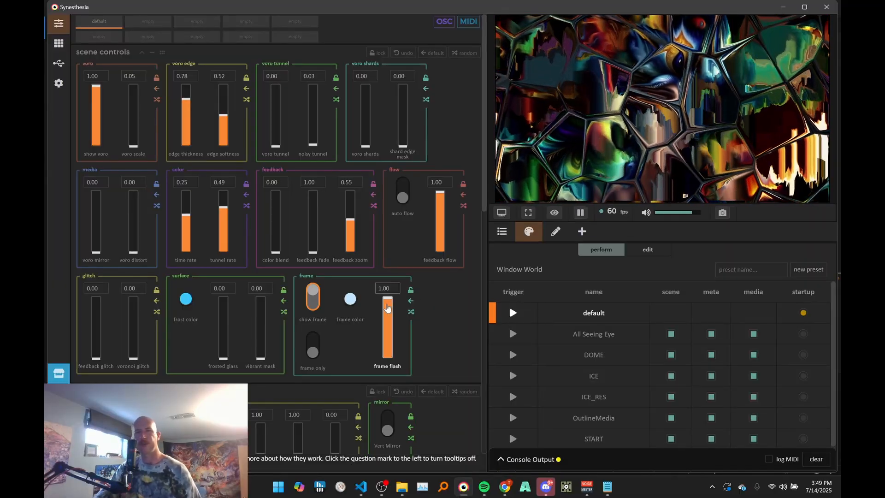
pyautogui.moveTo(387, 322); pyautogui.dragTo(374, 435)
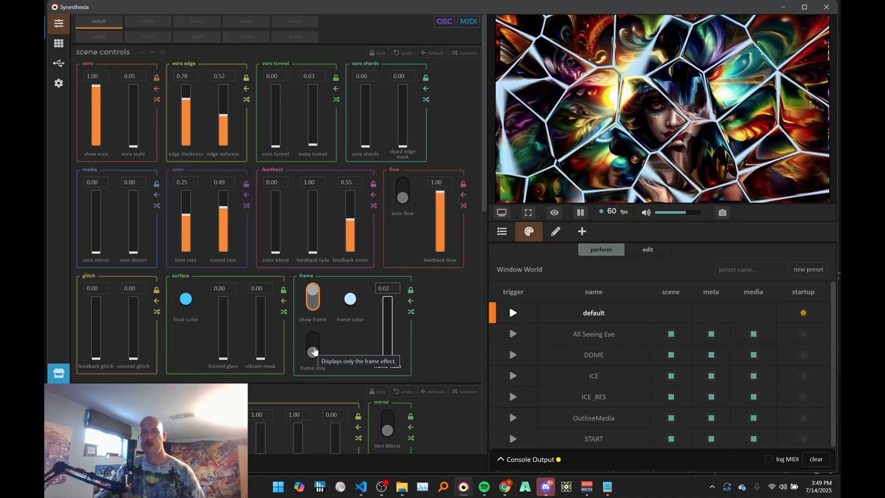
pyautogui.click(313, 350)
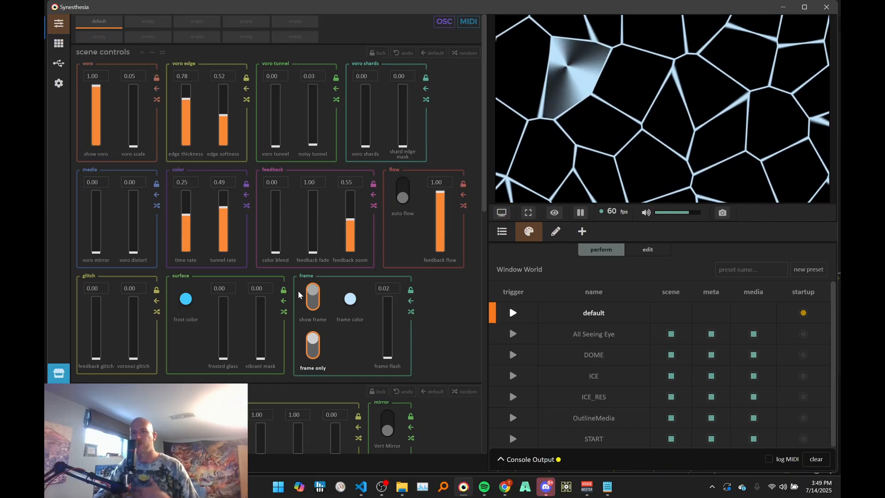
# - Try frosted glass at 1.00 with frame only, turn off frame only and show frame, and return frosted glass to 0.00
pyautogui.moveTo(223, 352); pyautogui.dragTo(276, 247)
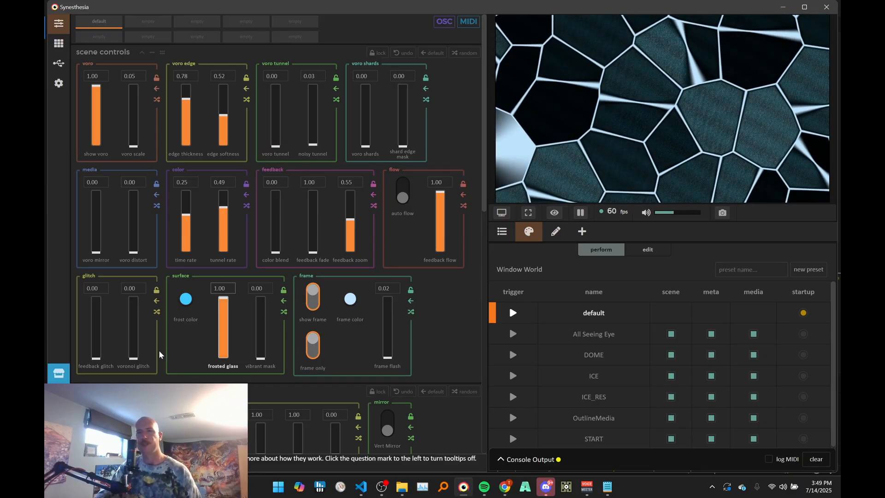
pyautogui.click(317, 341)
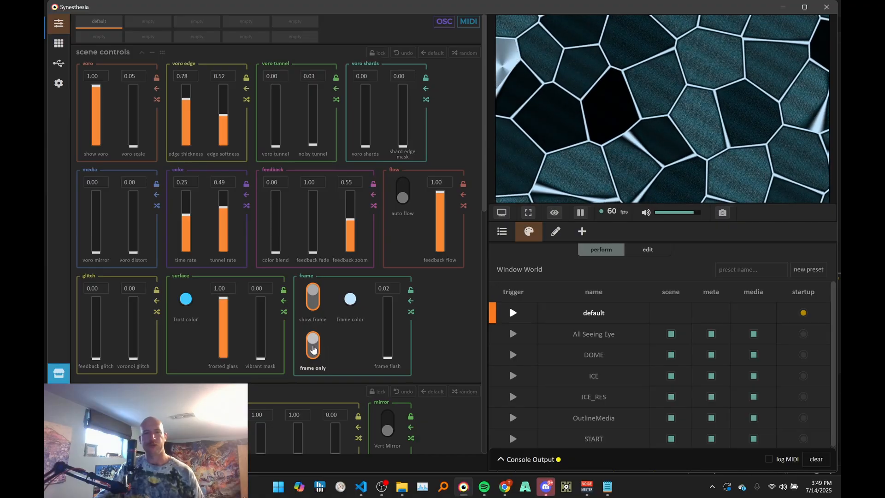
pyautogui.click(313, 298)
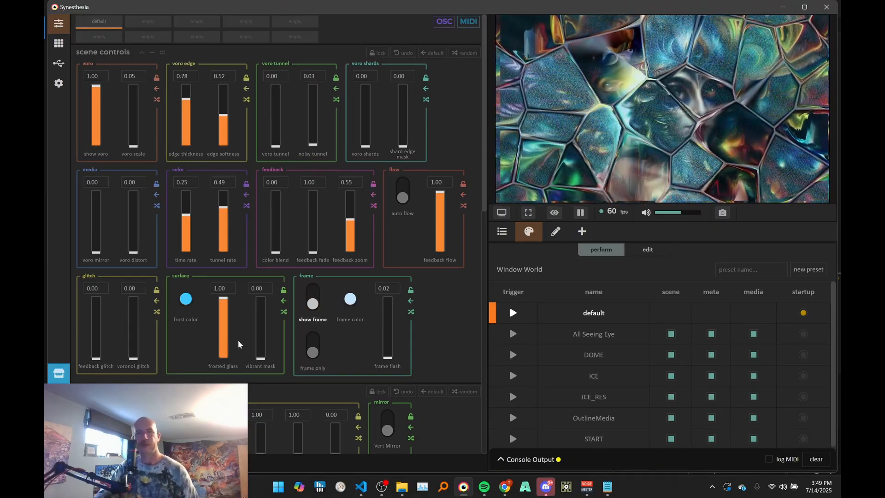
pyautogui.moveTo(223, 304); pyautogui.dragTo(223, 362)
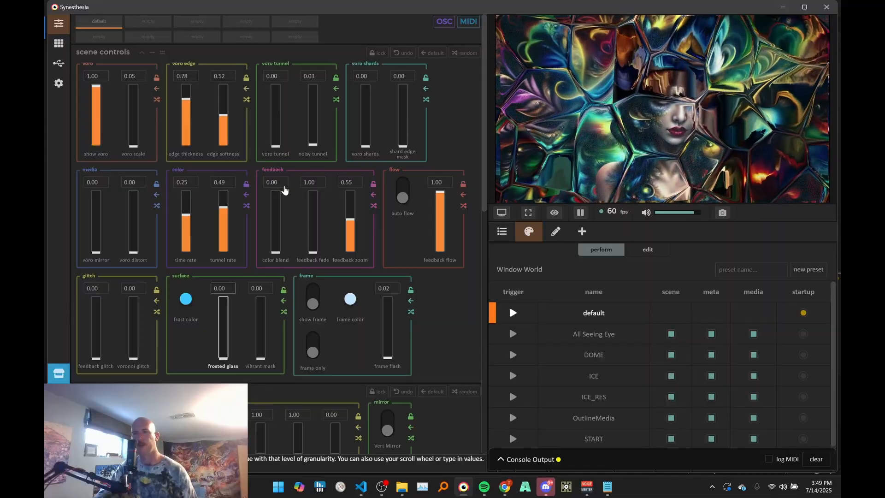